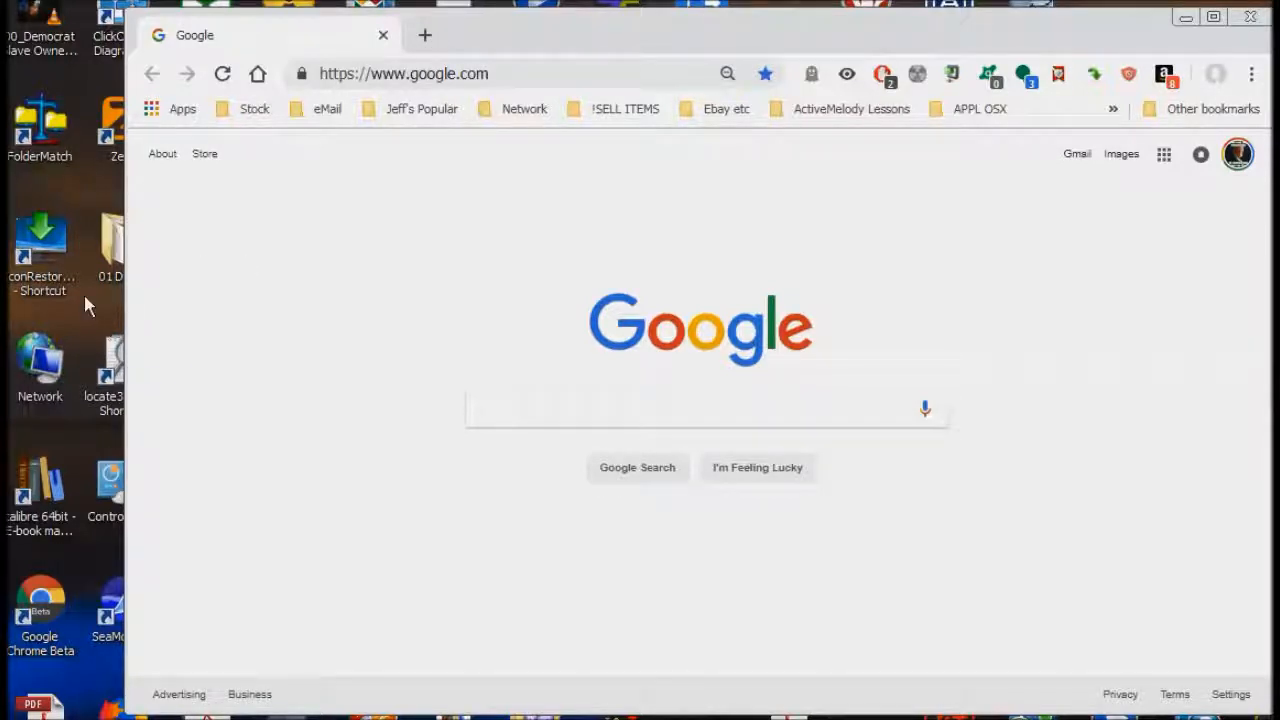
- From the desktop Network icon's Properties, open Network Connections listing all 9 adapters
right_click(47, 362)
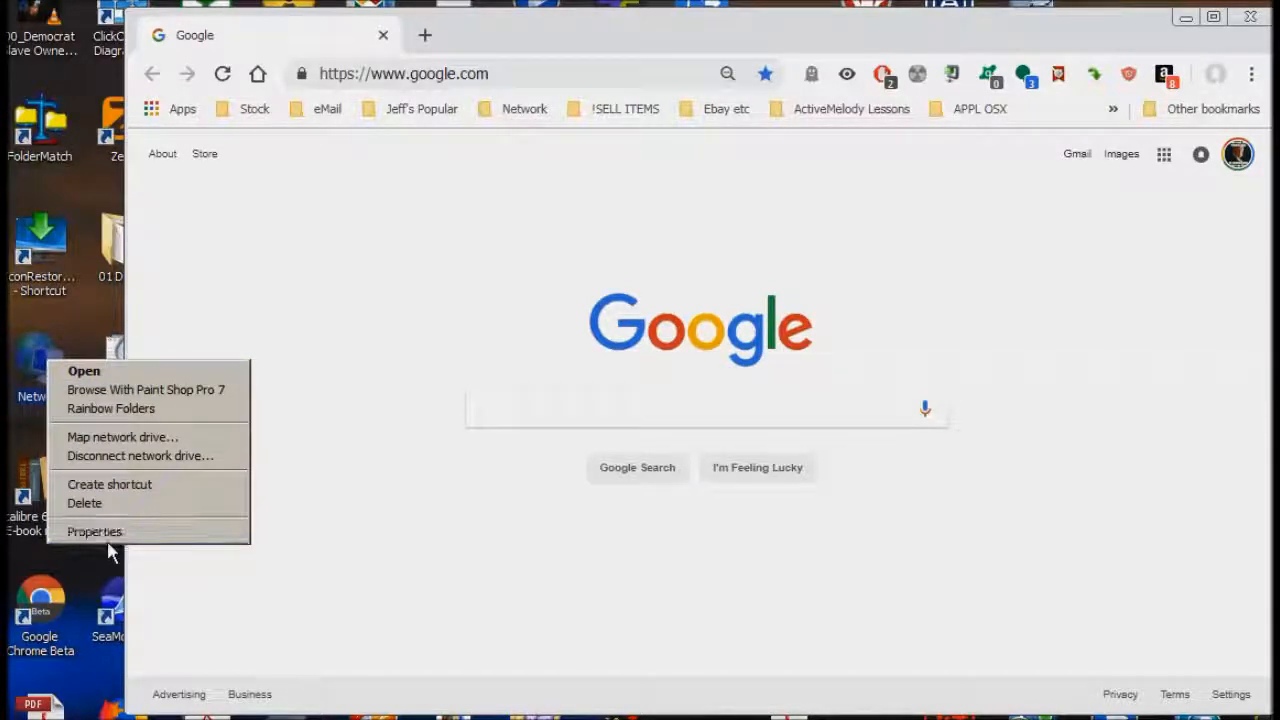
click(107, 532)
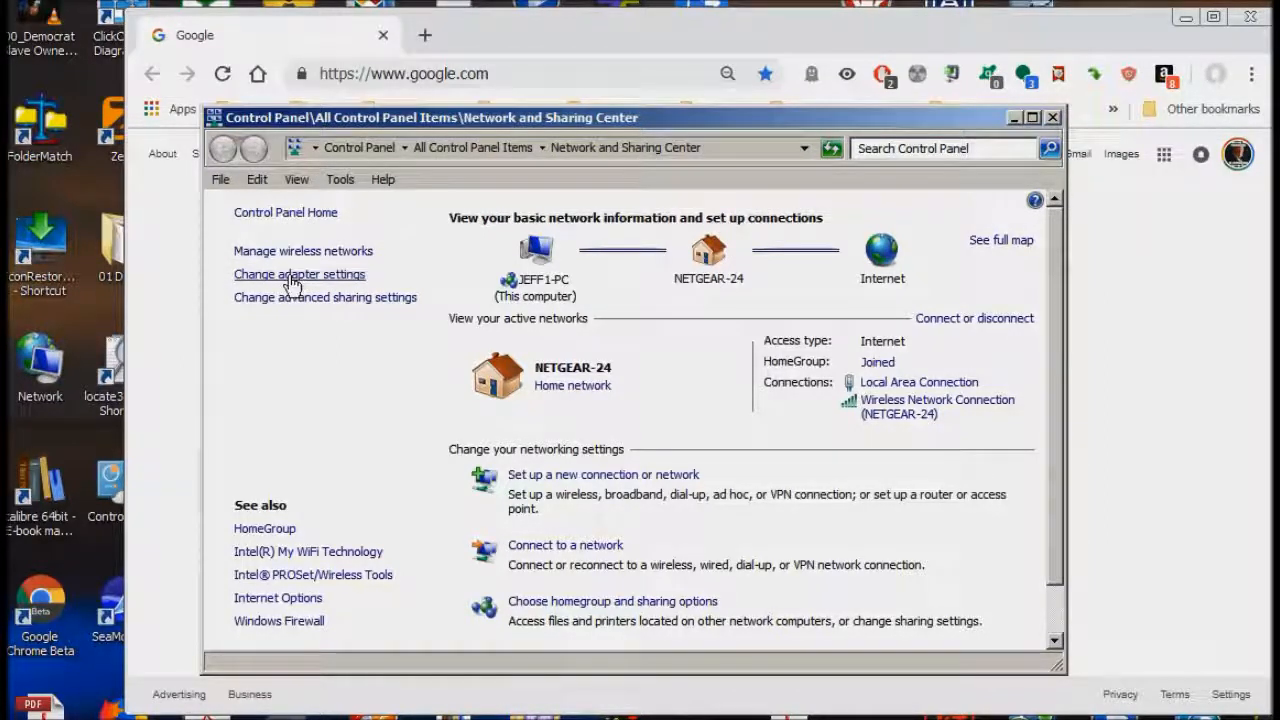
click(290, 278)
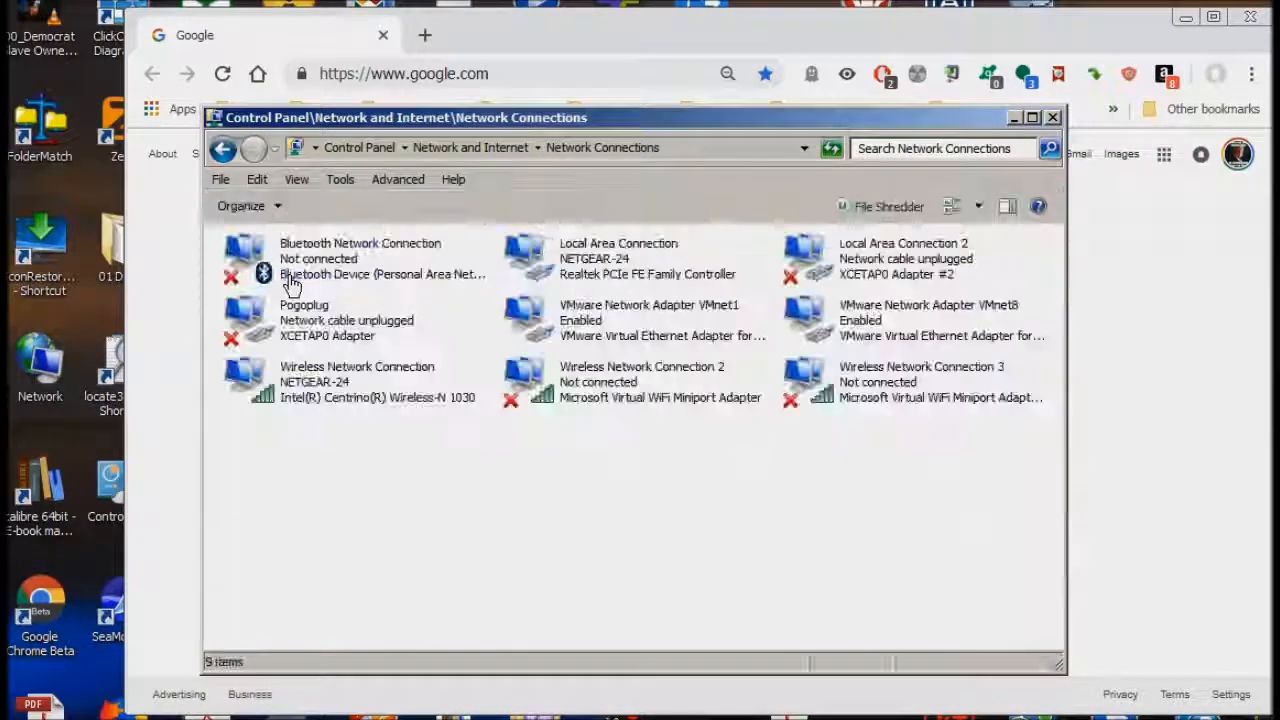
- Read the Local Area Connection's IPv4 address, 172.16.42.103, then close all network windows
double_click(584, 256)
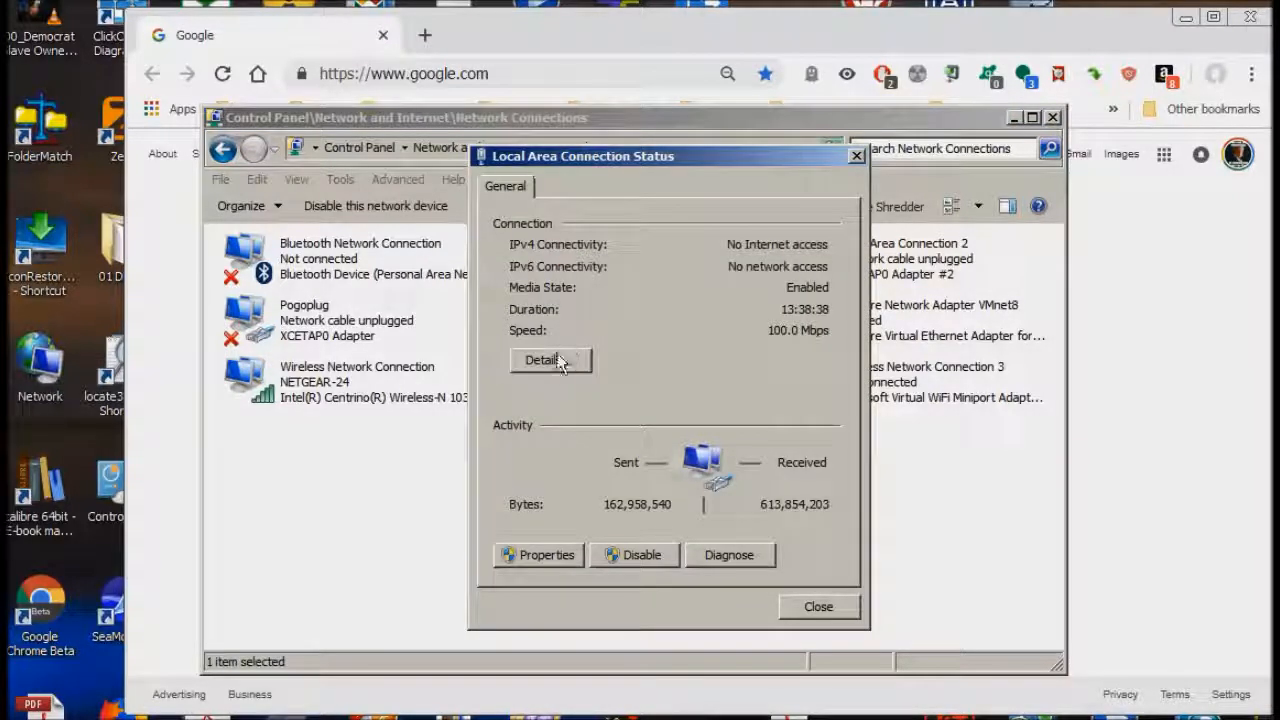
click(551, 360)
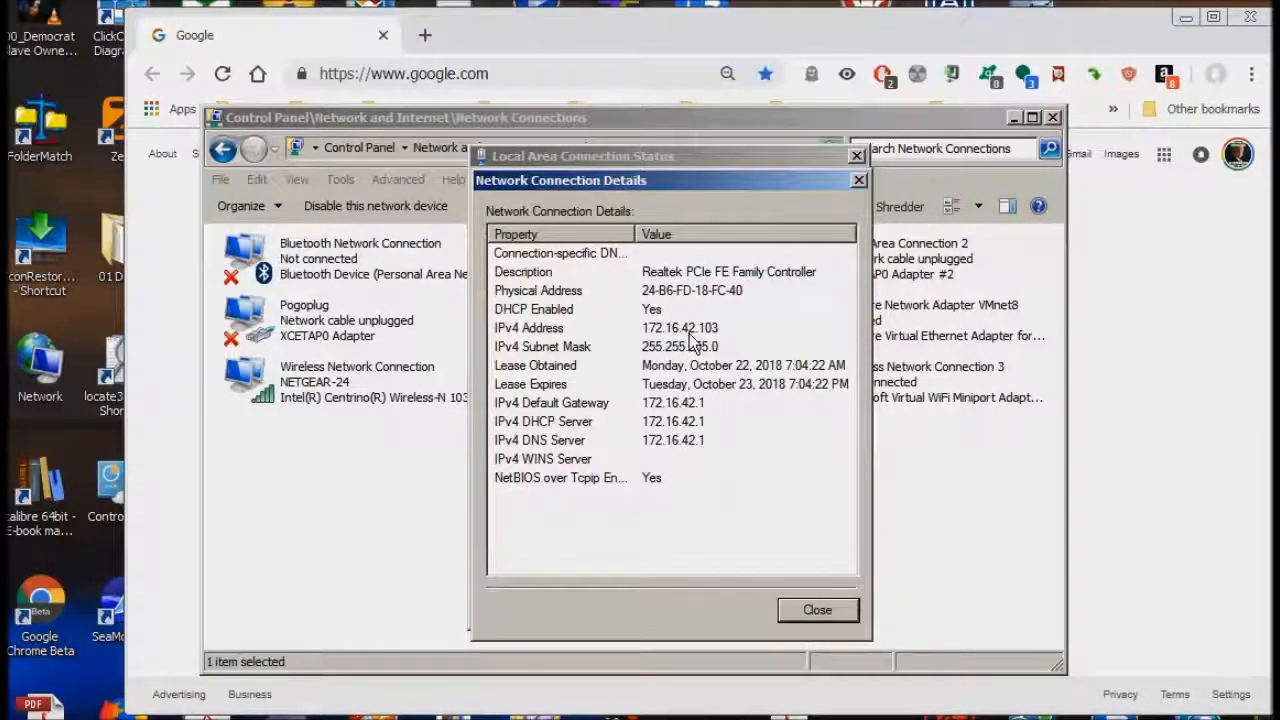
click(817, 610)
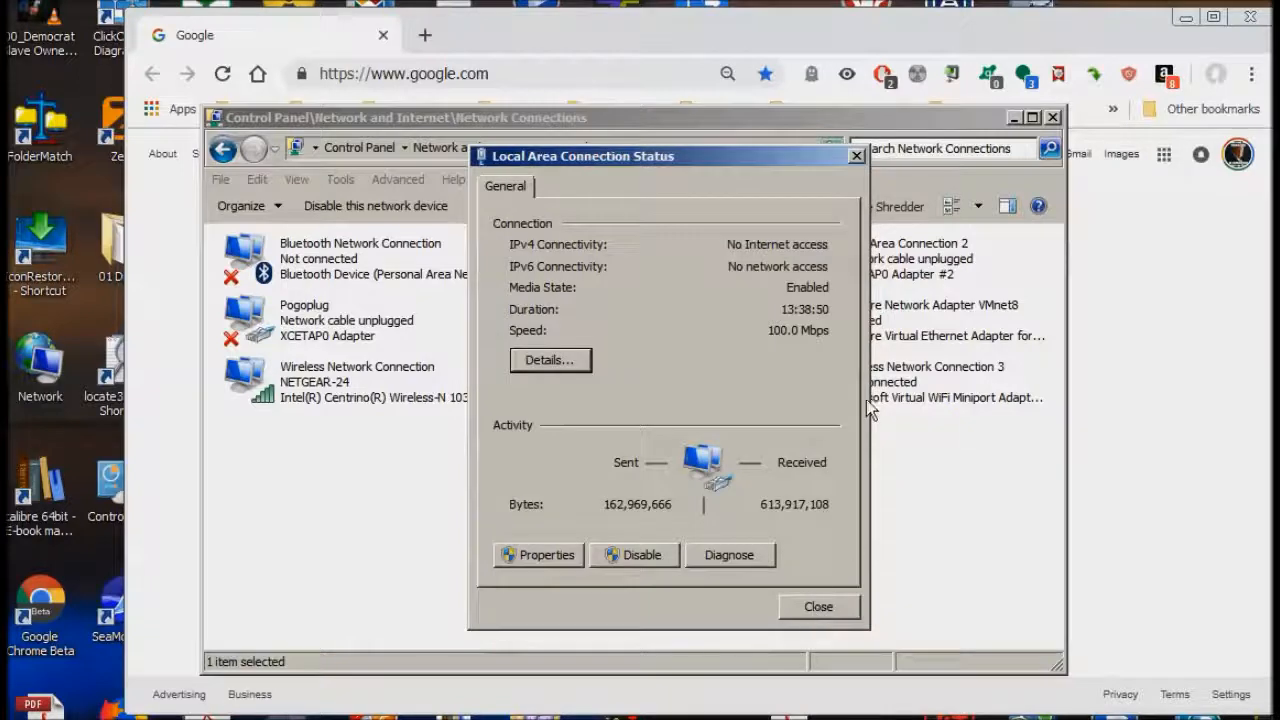
click(817, 608)
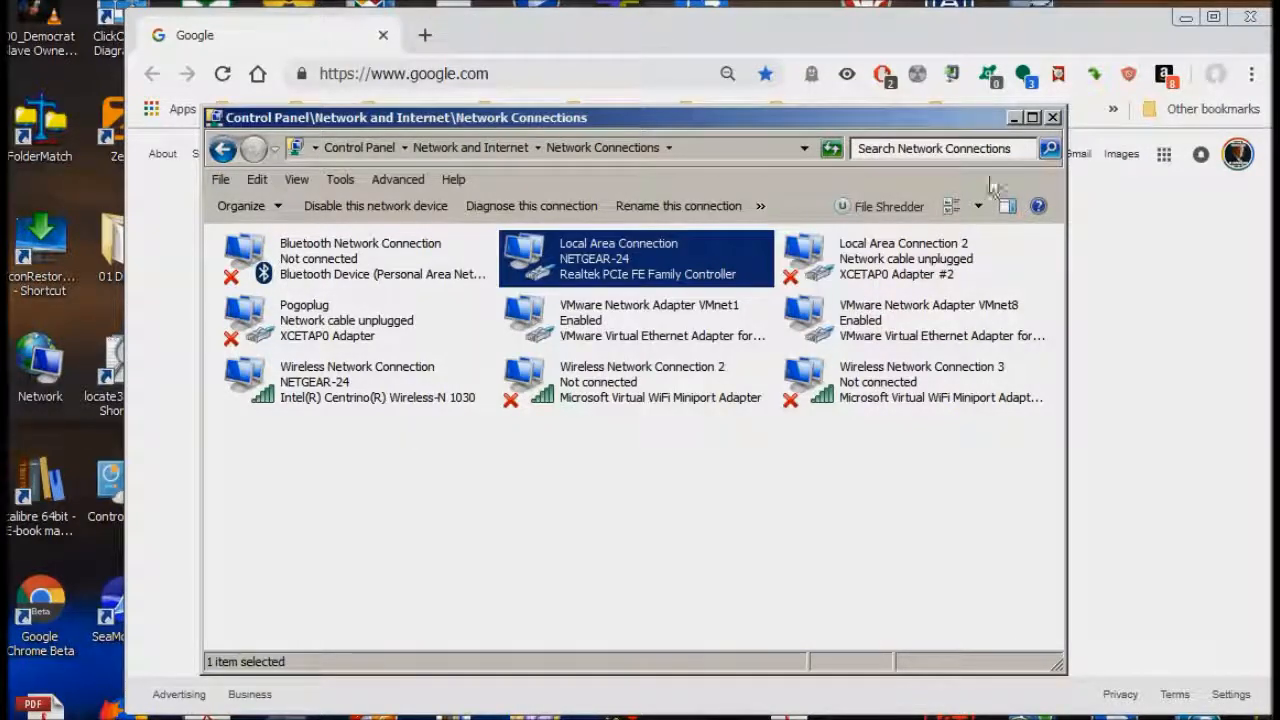
click(1053, 118)
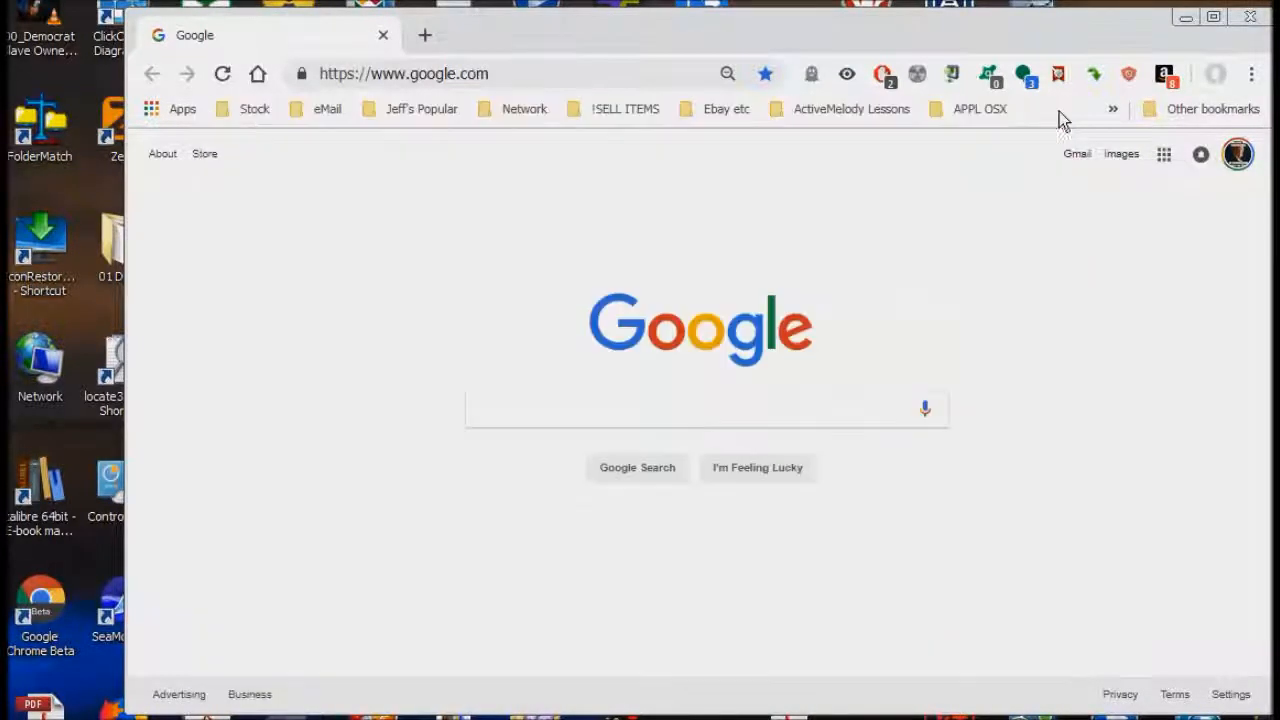
- Load the router's admin page at 172.16.42.1 in Chrome and sign in
click(523, 80)
text(172.16.42.1)
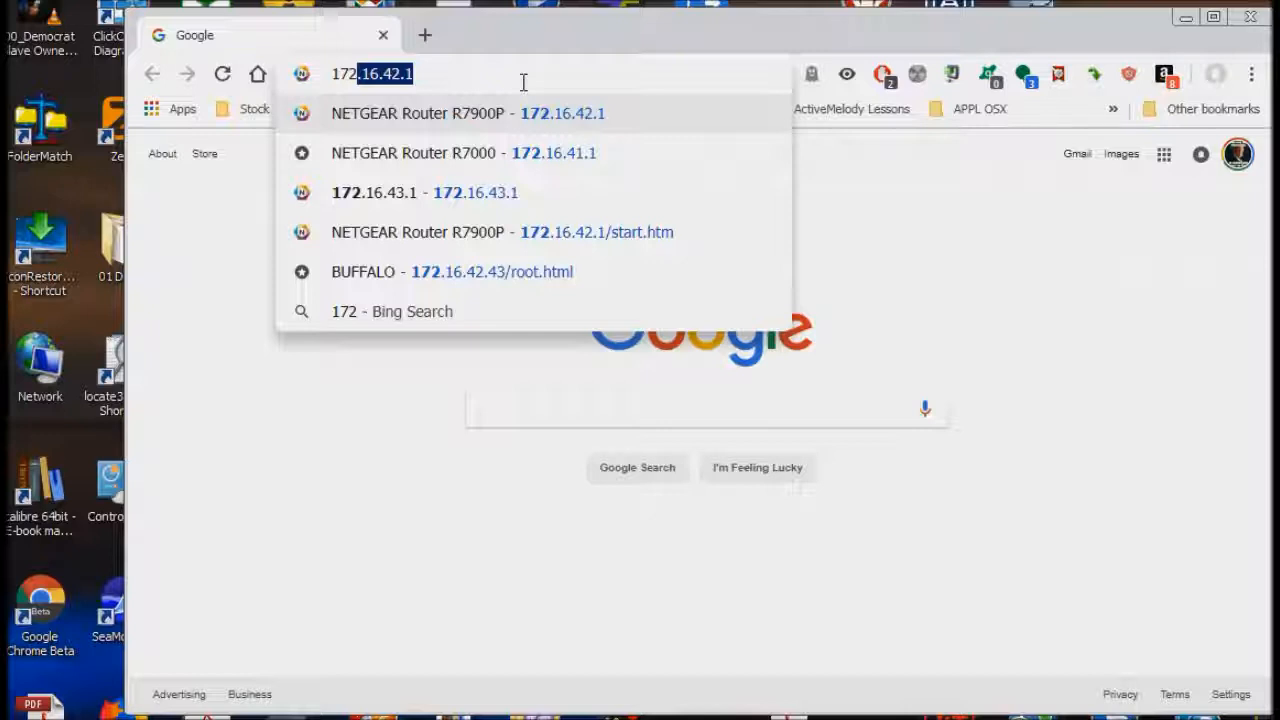
key(Return)
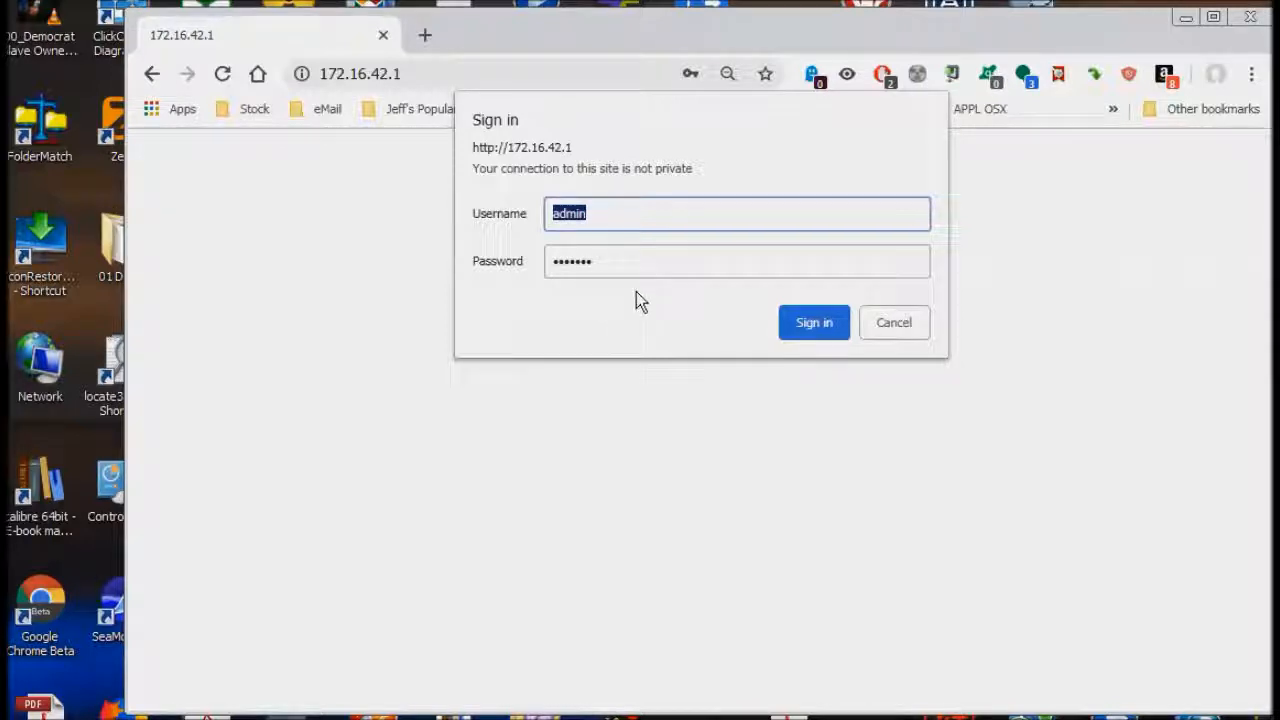
click(820, 330)
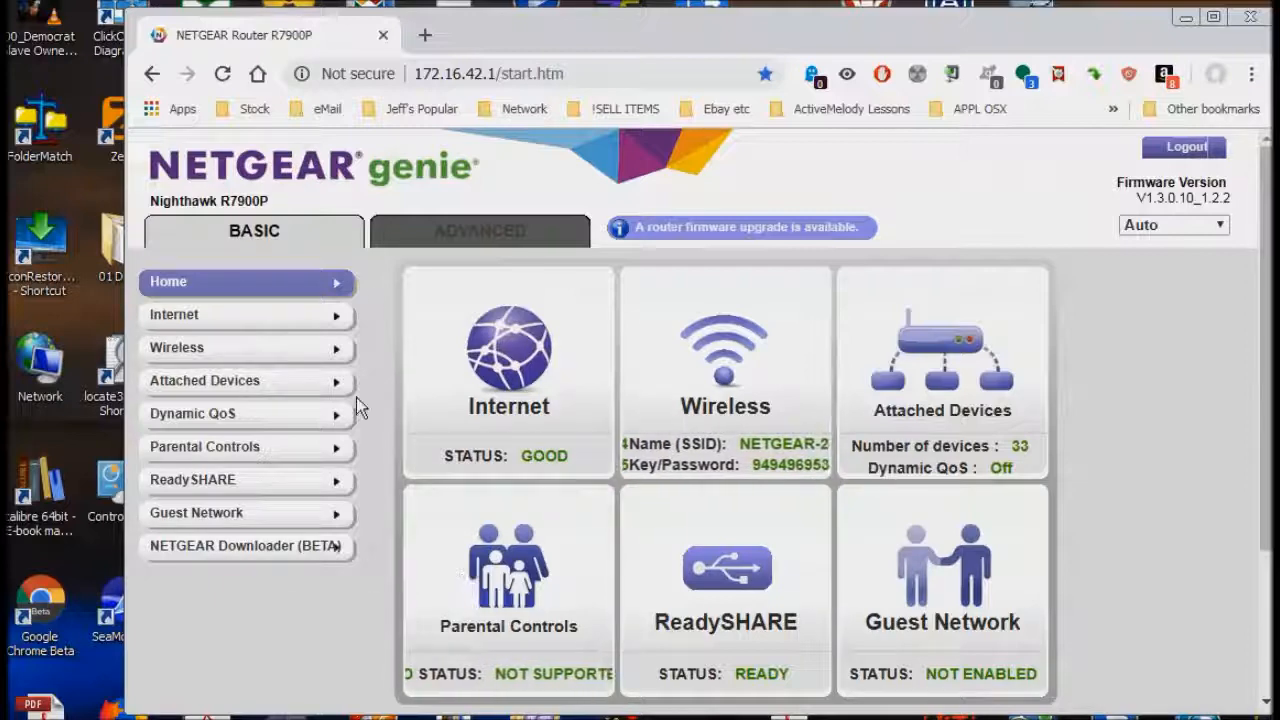
- Open the ADVANCED Port Forwarding / Port Triggering page and scroll through its nine existing rules
click(481, 240)
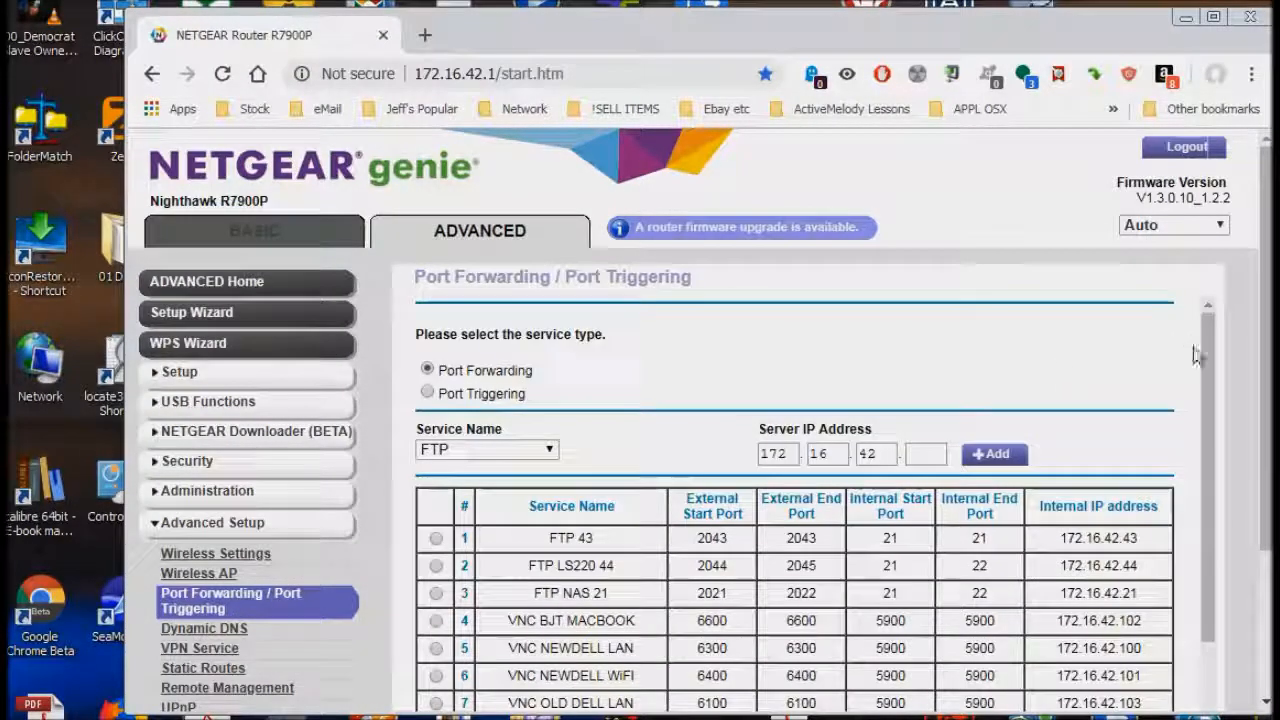
scroll(1205, 371, down, 1)
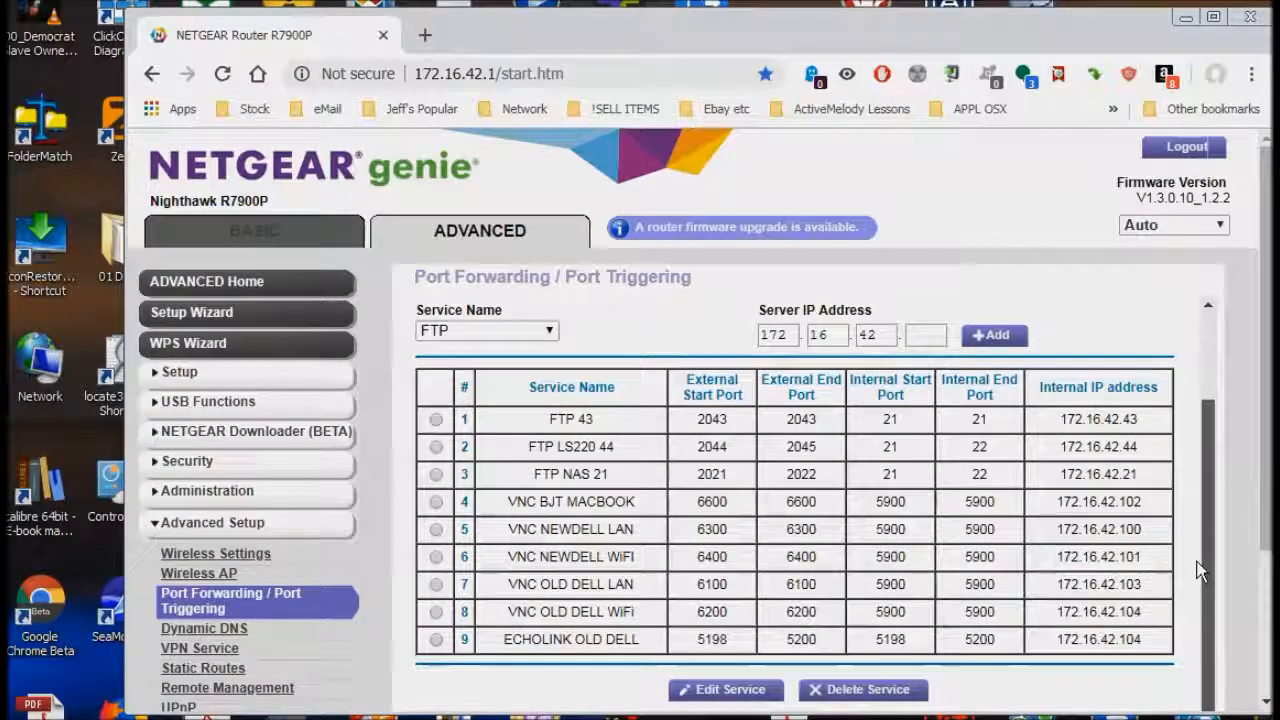
scroll(1199, 554, up, 1)
scroll(1190, 400, down, 1)
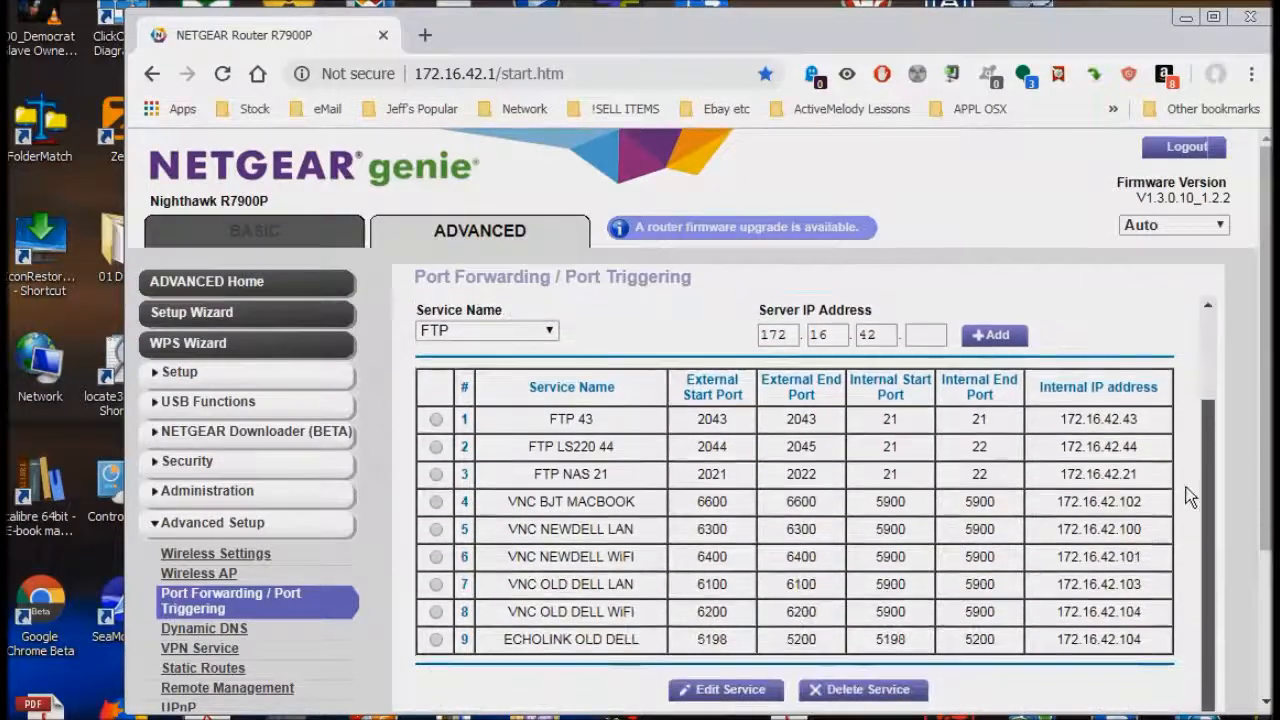
scroll(1166, 343, up, 1)
scroll(1168, 500, down, 1)
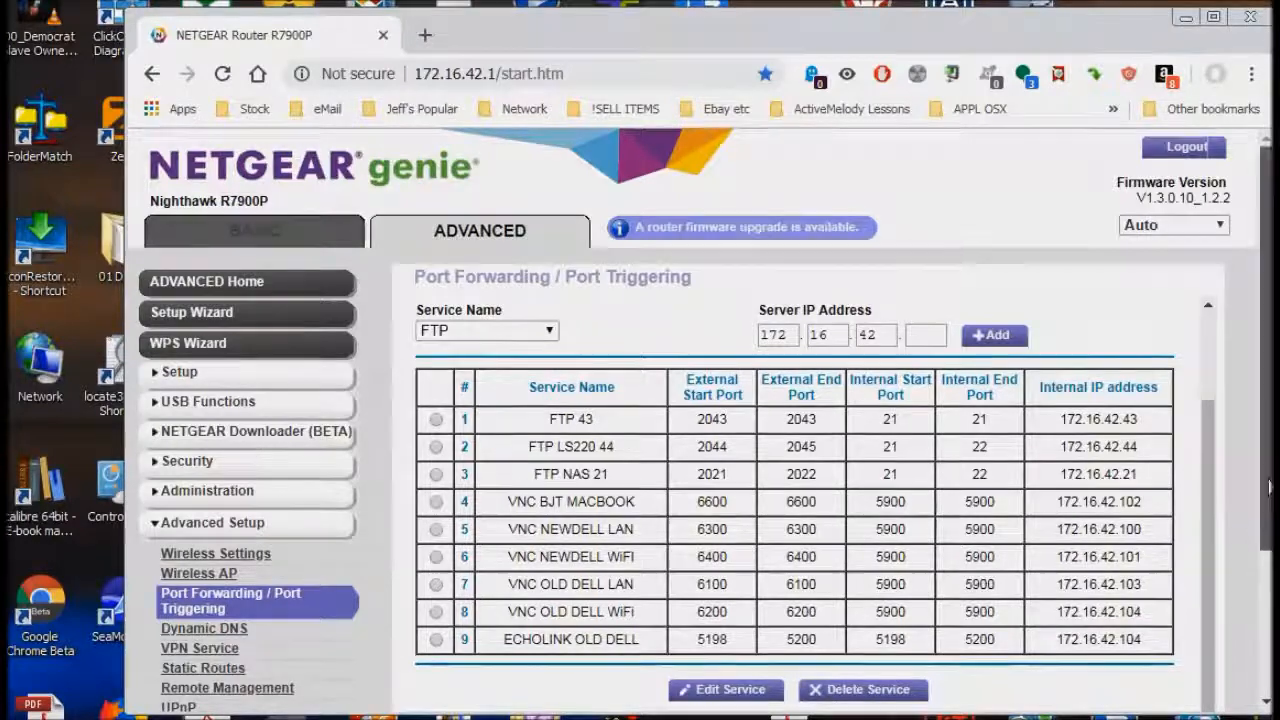
scroll(1268, 484, down, 1)
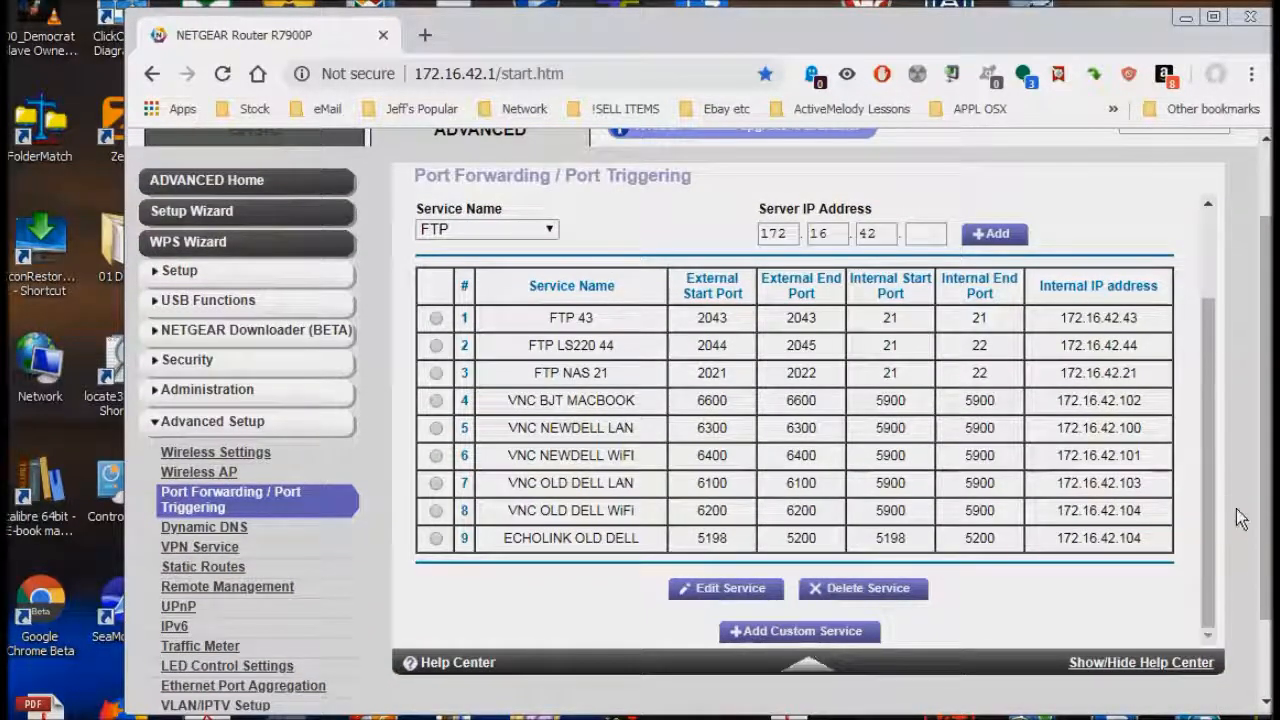
scroll(1210, 458, up, 1)
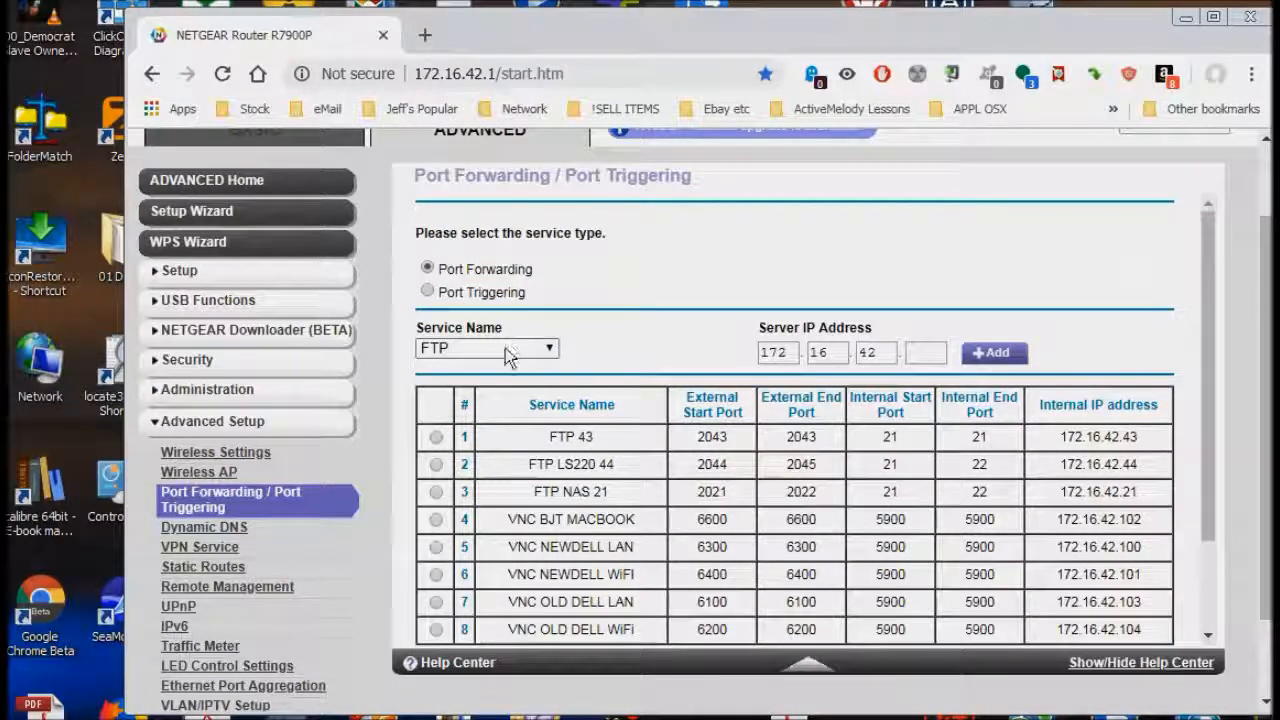
- Add an FTP forwarding rule (ports 20–21) to server 172.16.42.103 as rule 10
click(917, 348)
text(12)
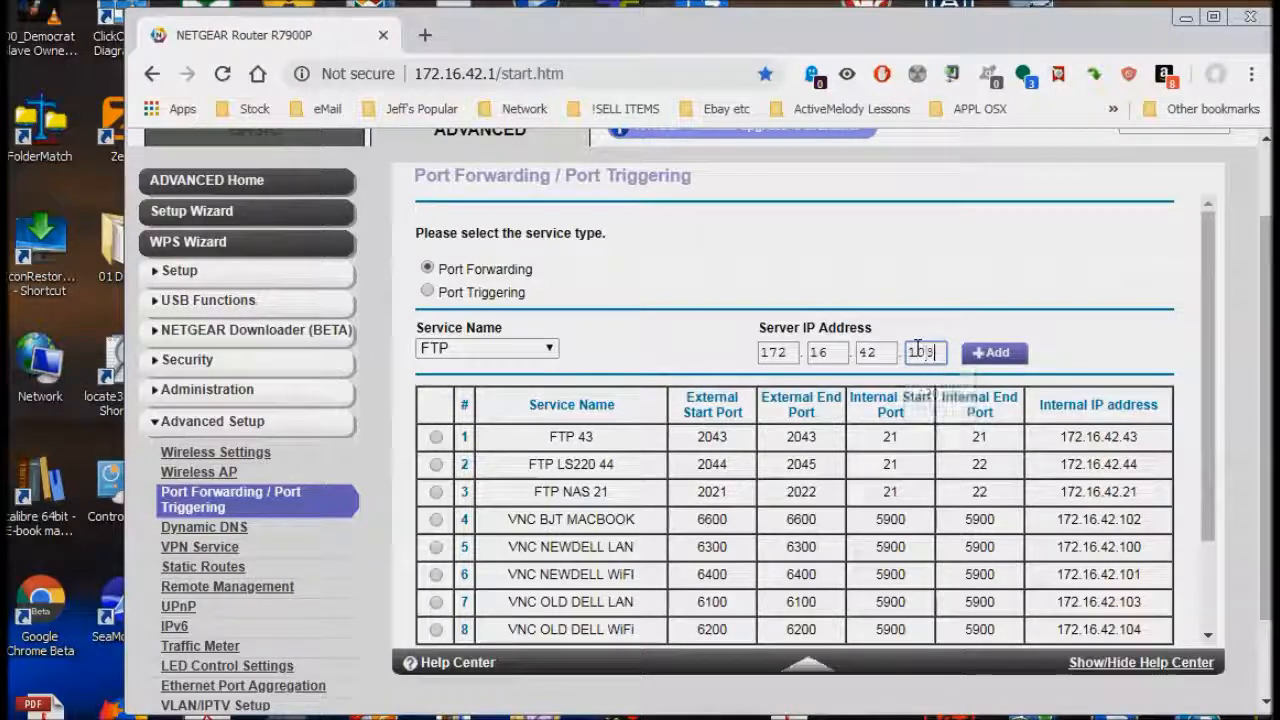
text(3)
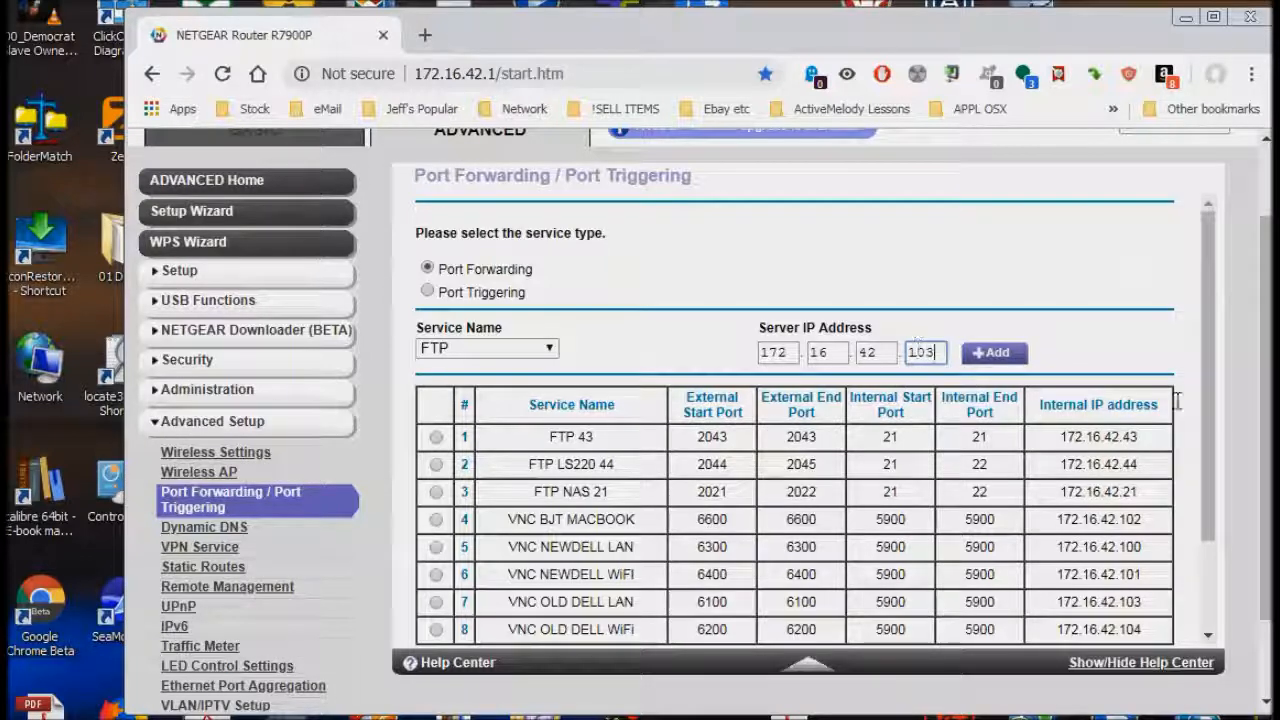
click(985, 358)
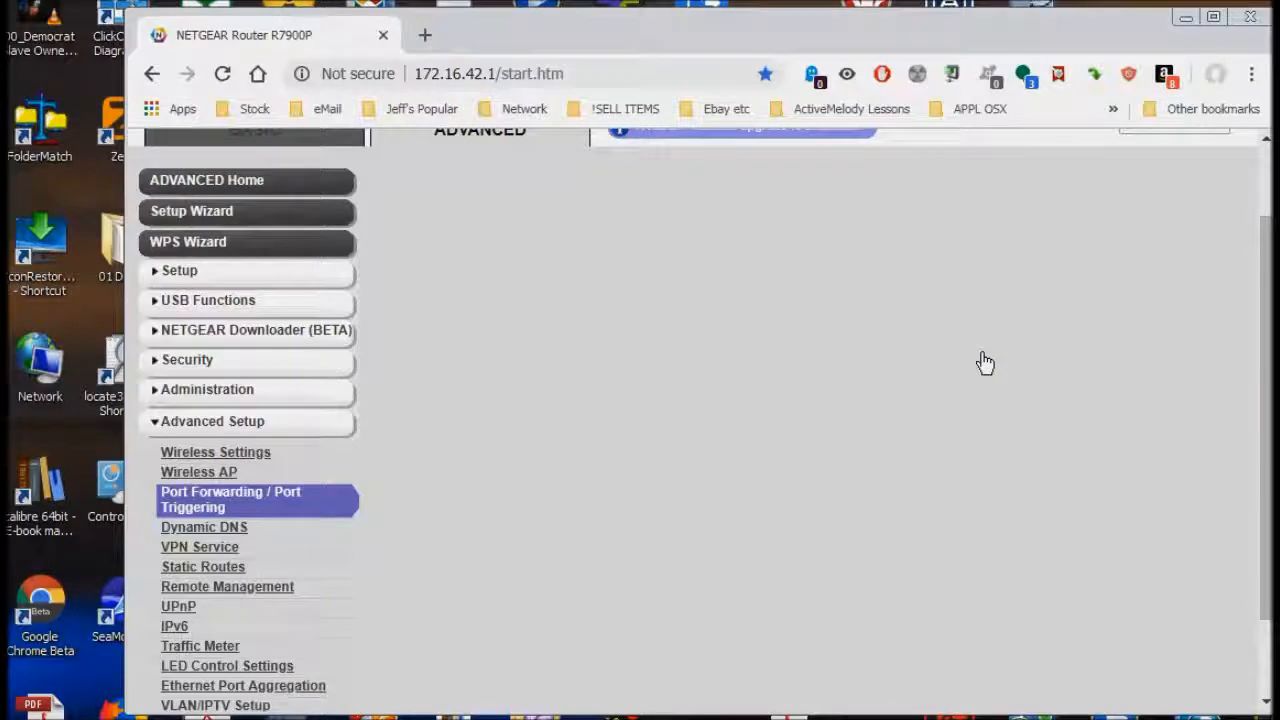
scroll(1203, 400, down, 3)
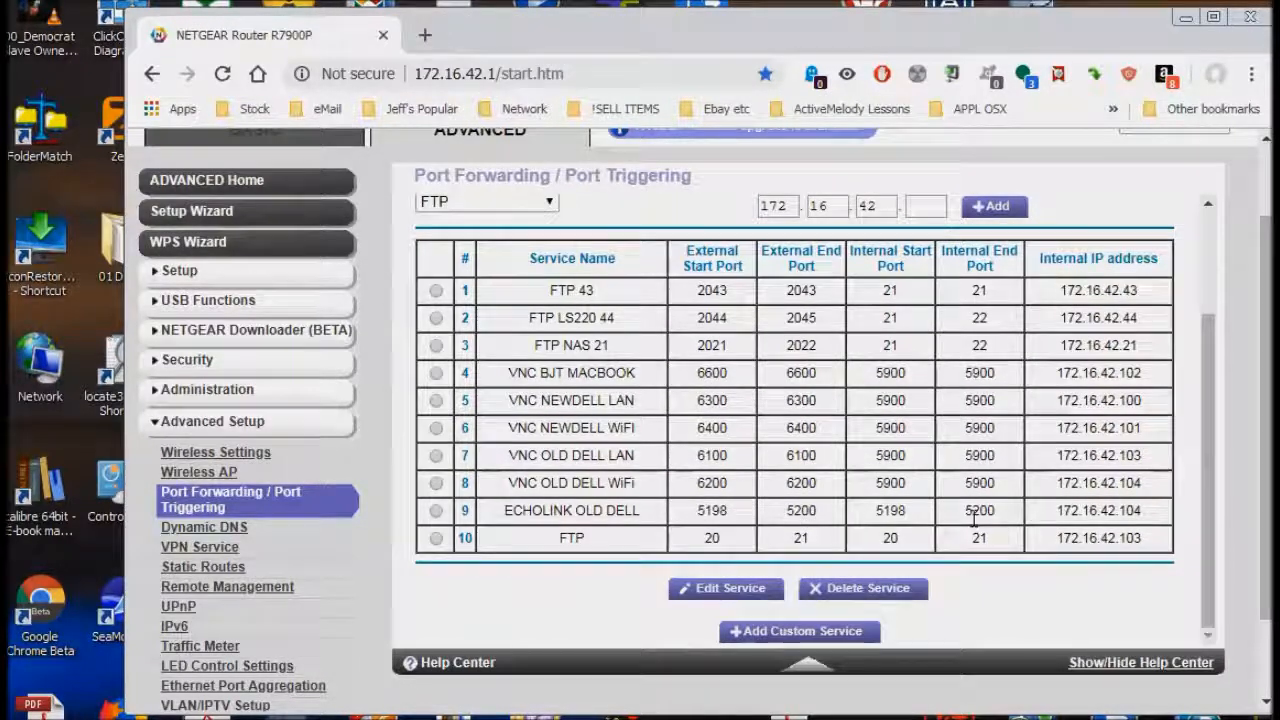
- Edit forwarding rule 10 and rename its service to 'ICOM Remote 103'
click(438, 539)
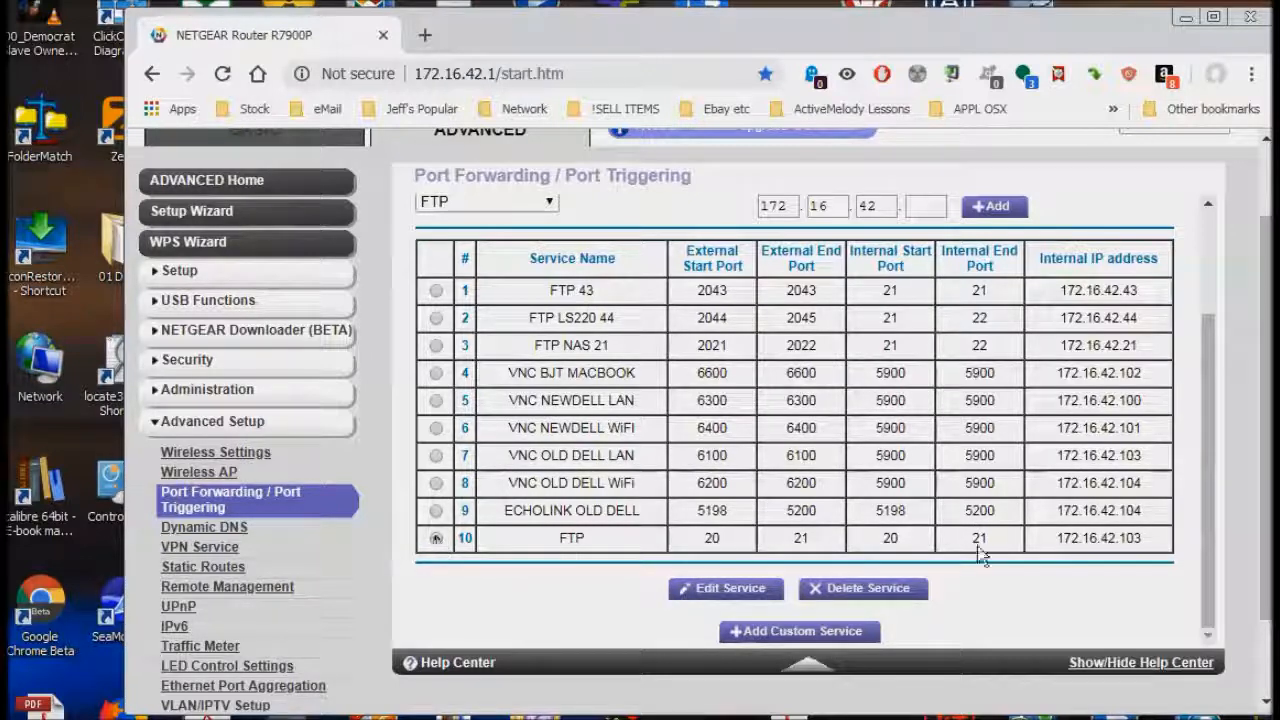
click(725, 594)
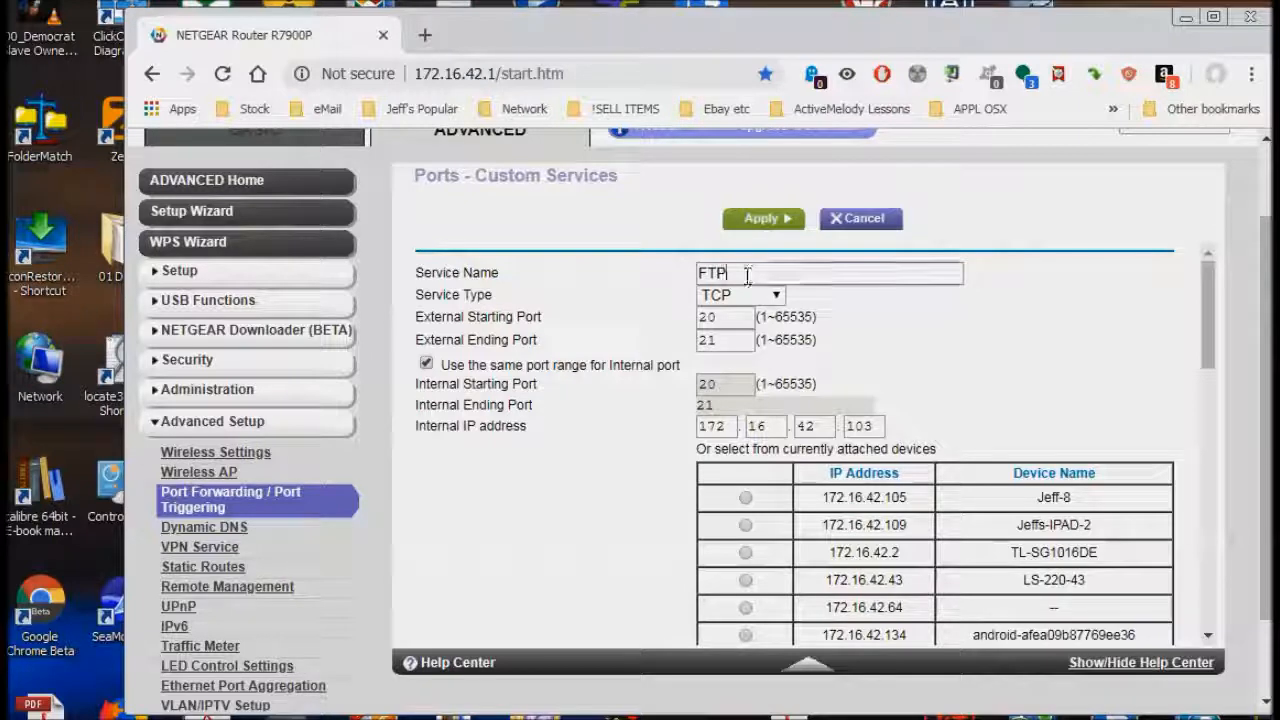
drag(748, 268, 660, 271)
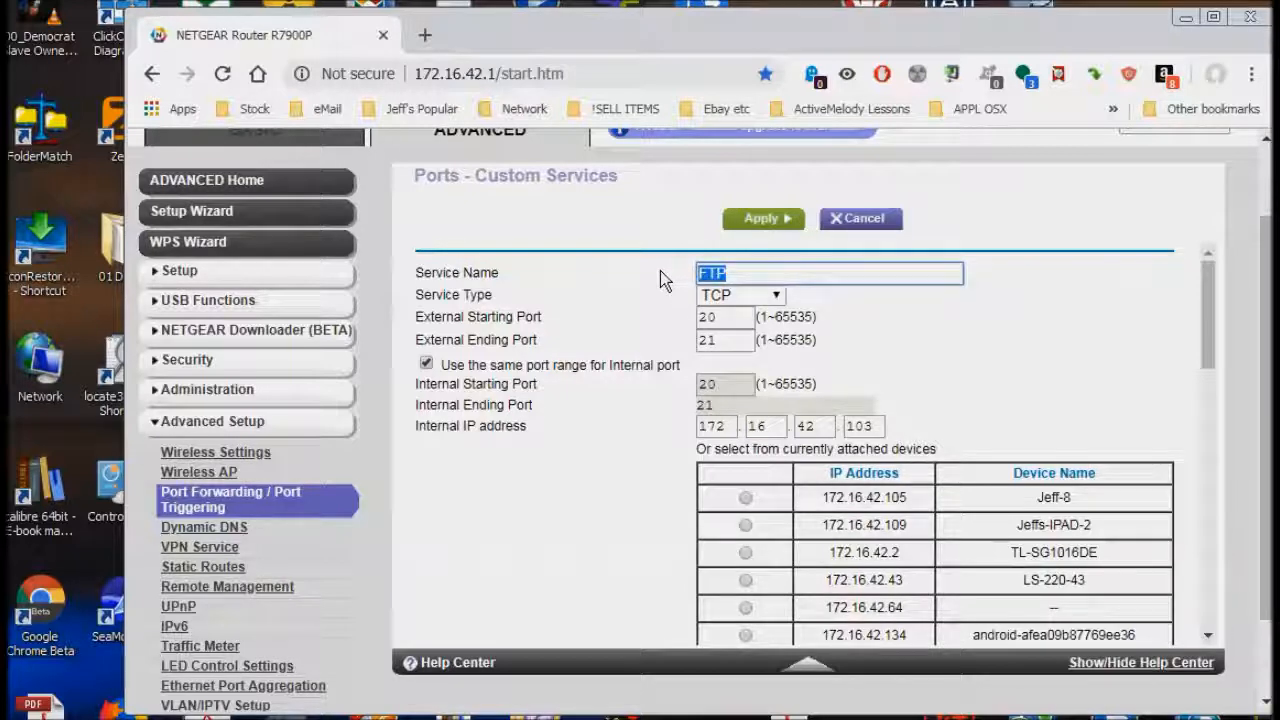
text(I)
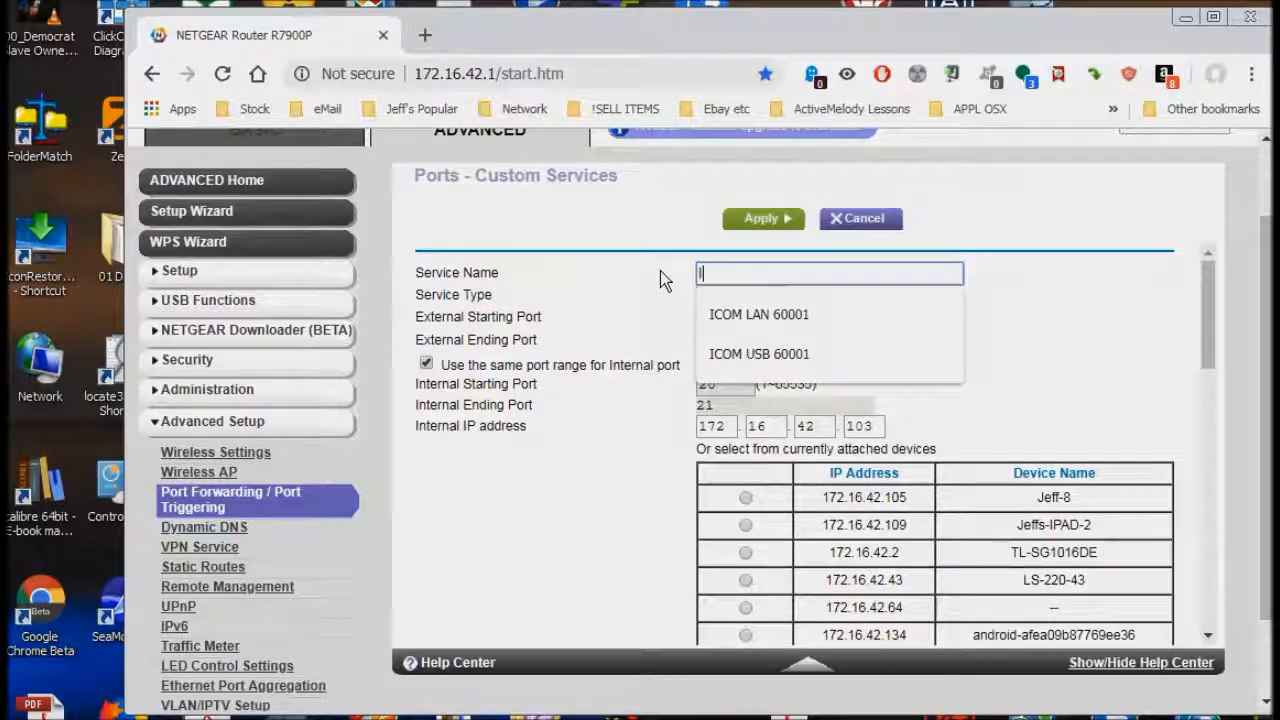
text(COM Remote )
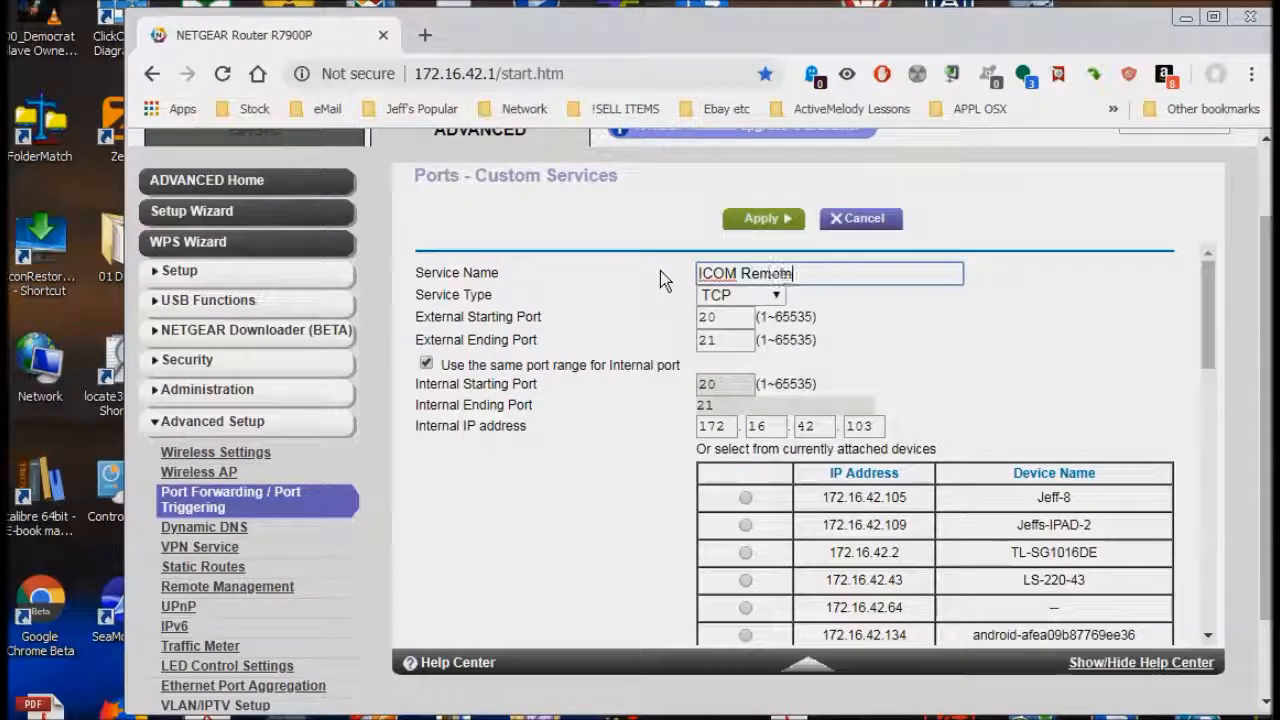
text(103)
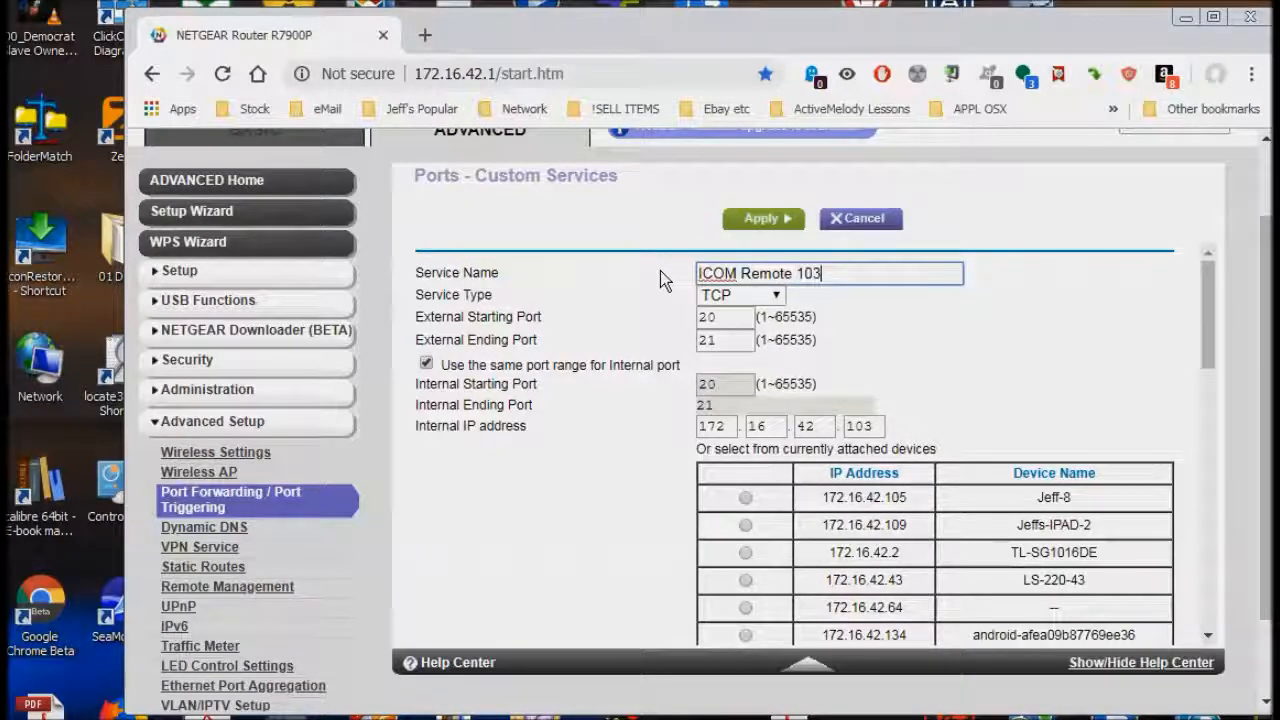
- Set the ICOM Remote 103 service type to TCP/UDP
key(Tab)
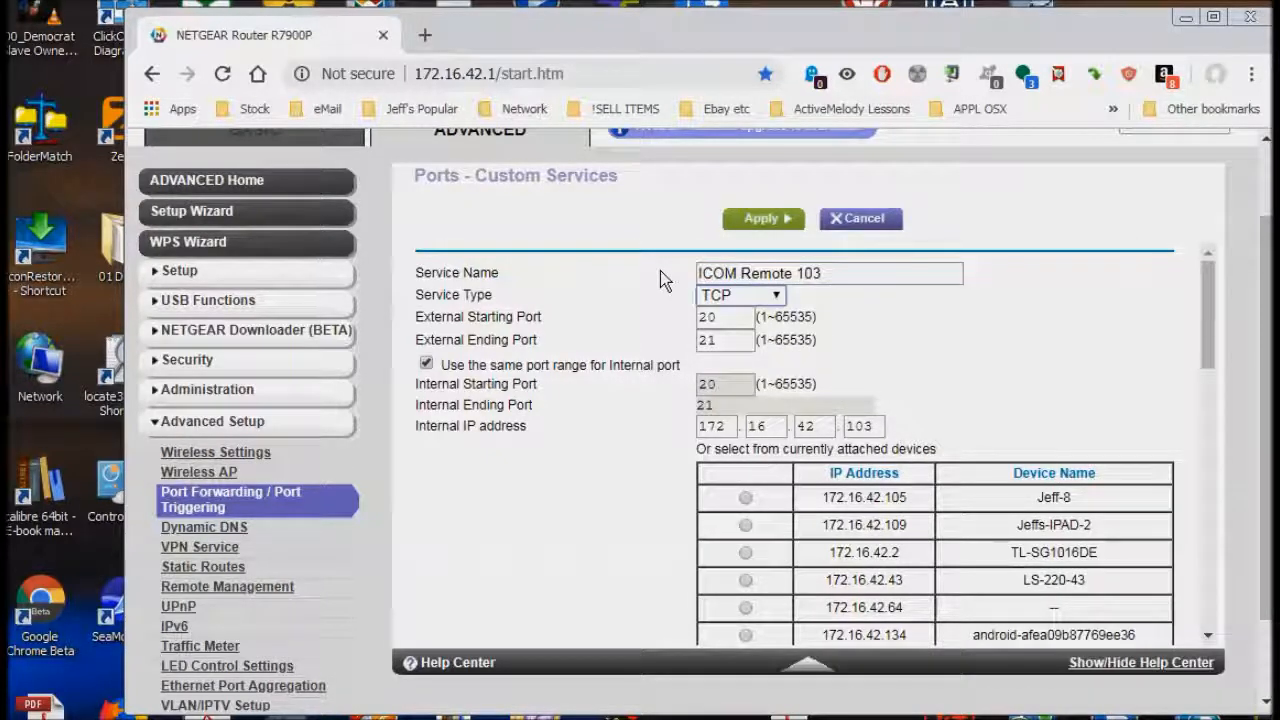
key(Down)
key(Down)
click(774, 295)
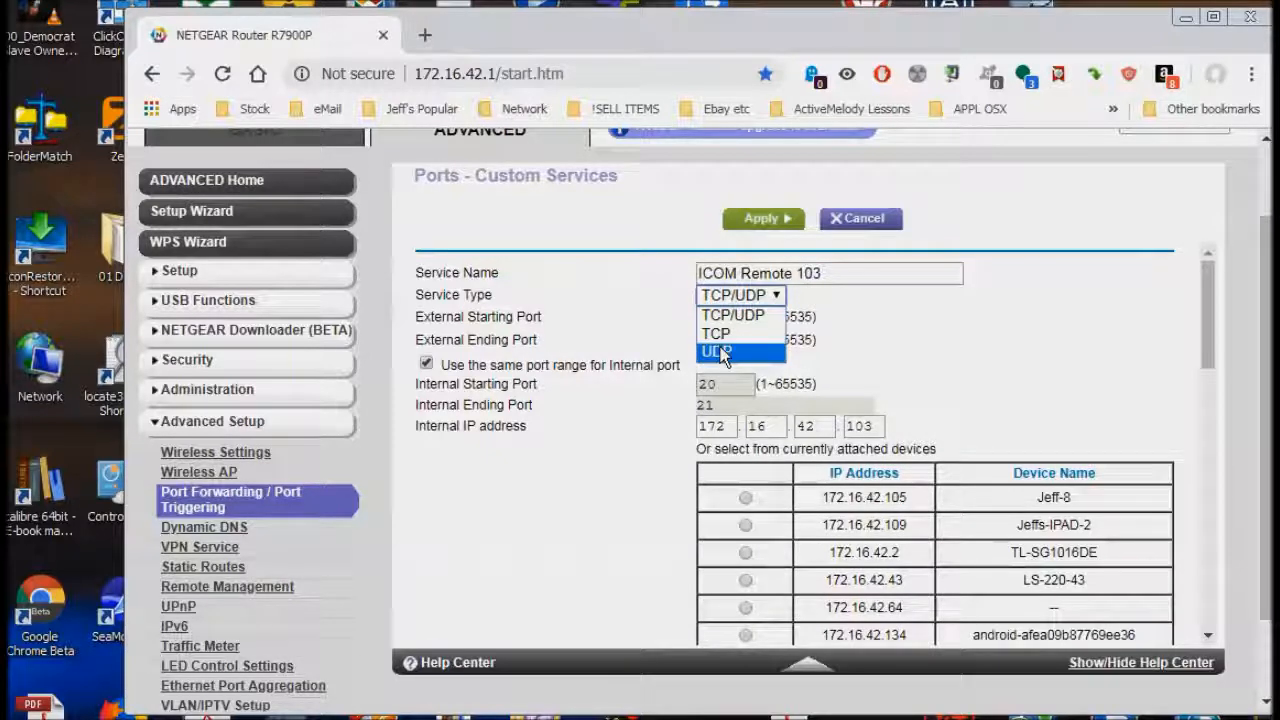
click(745, 316)
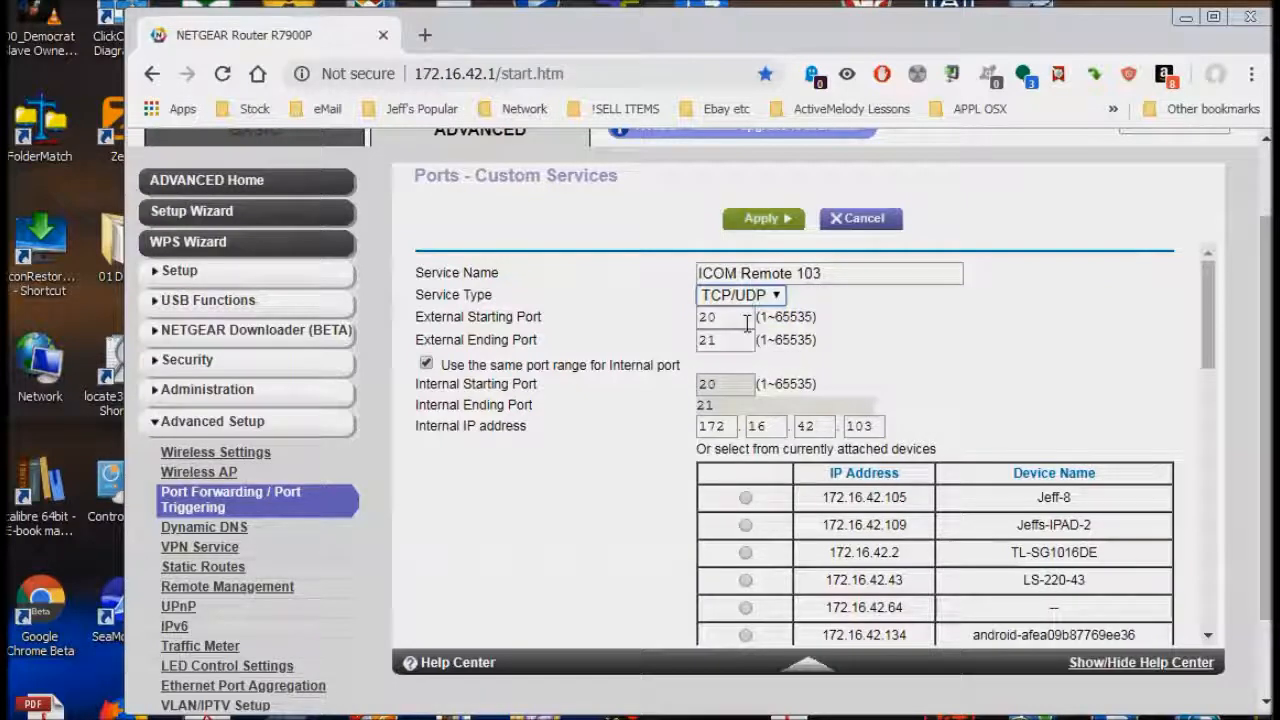
double_click(724, 318)
drag(724, 318, 687, 326)
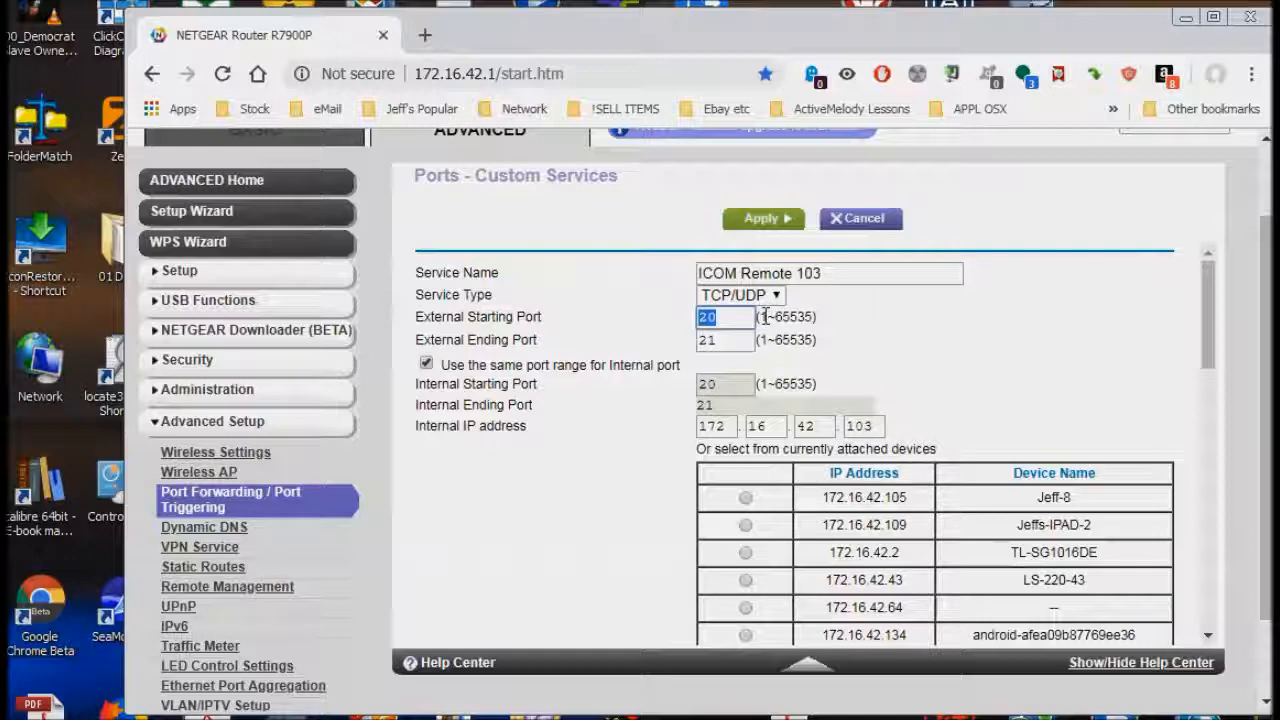
- Set the external starting port to 50001 and the ending port to 50003
text(50)
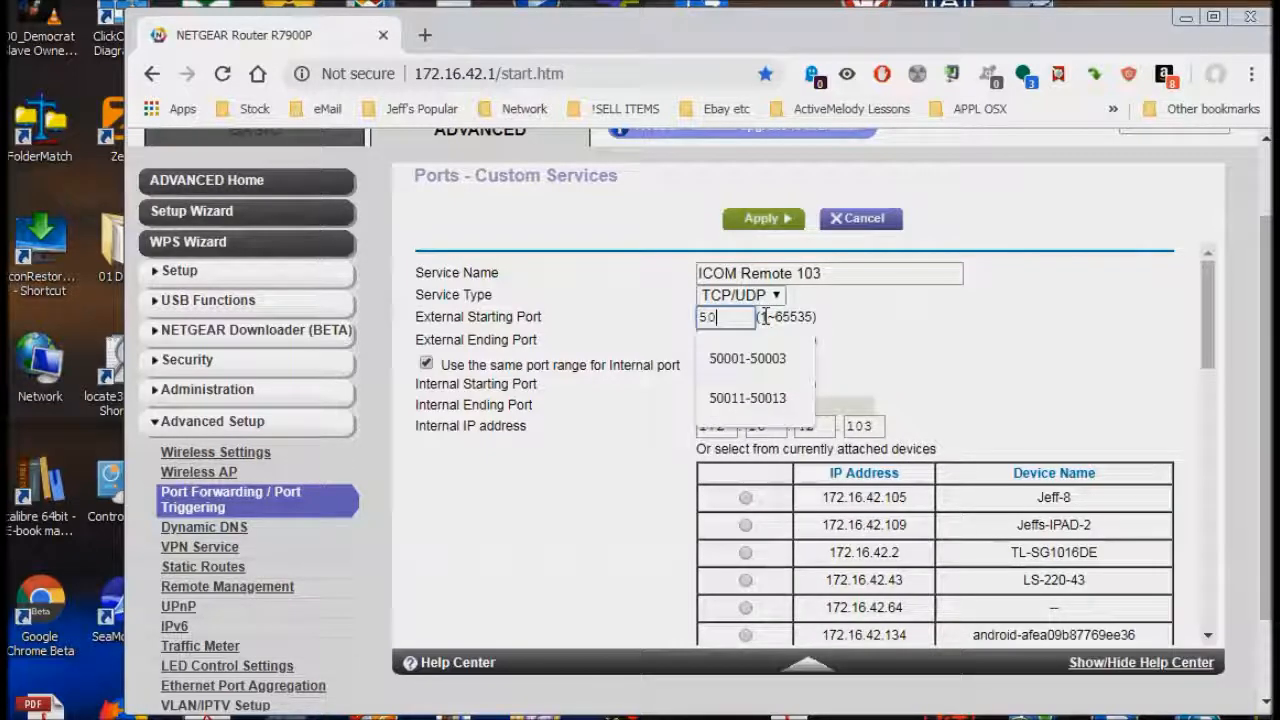
text(001)
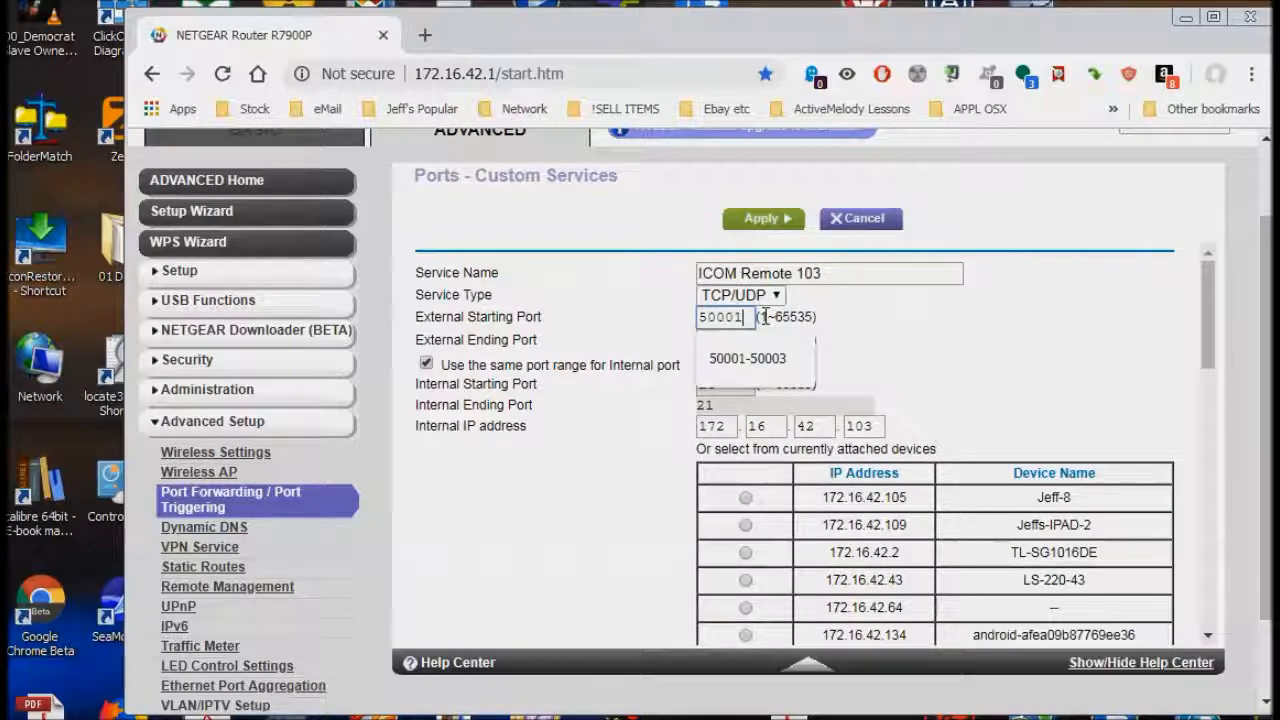
key(Tab)
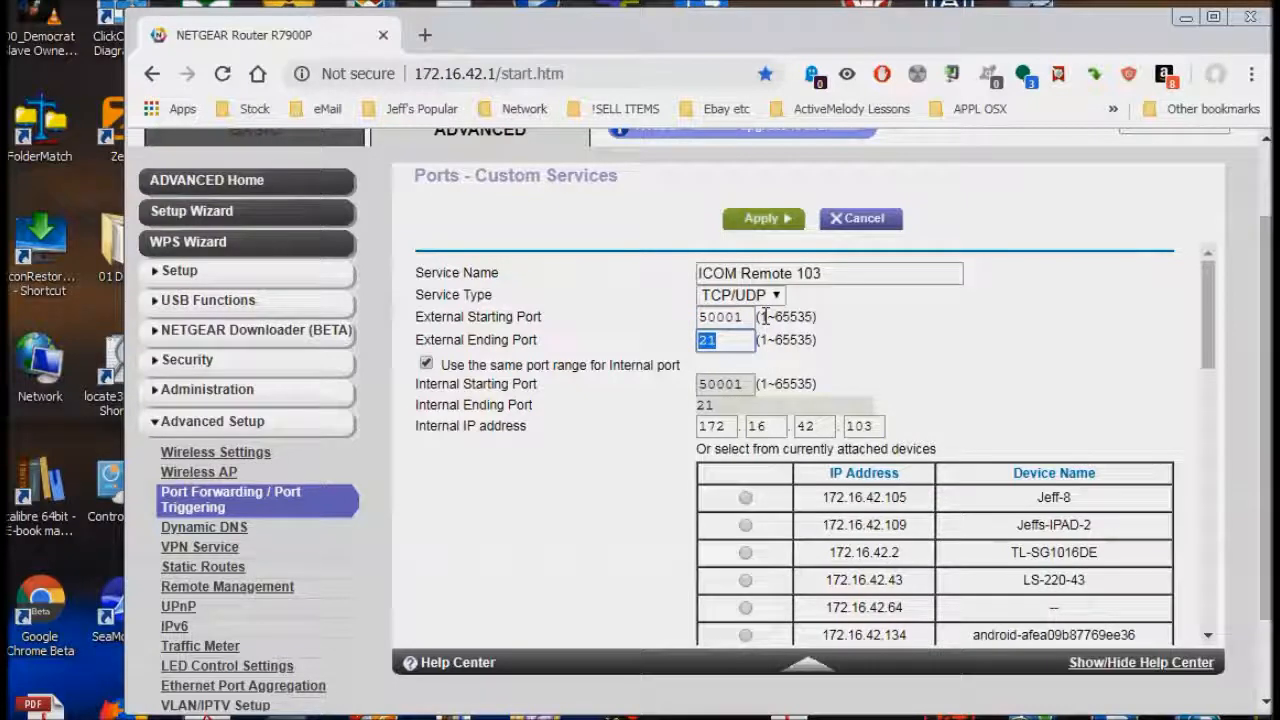
text(50003)
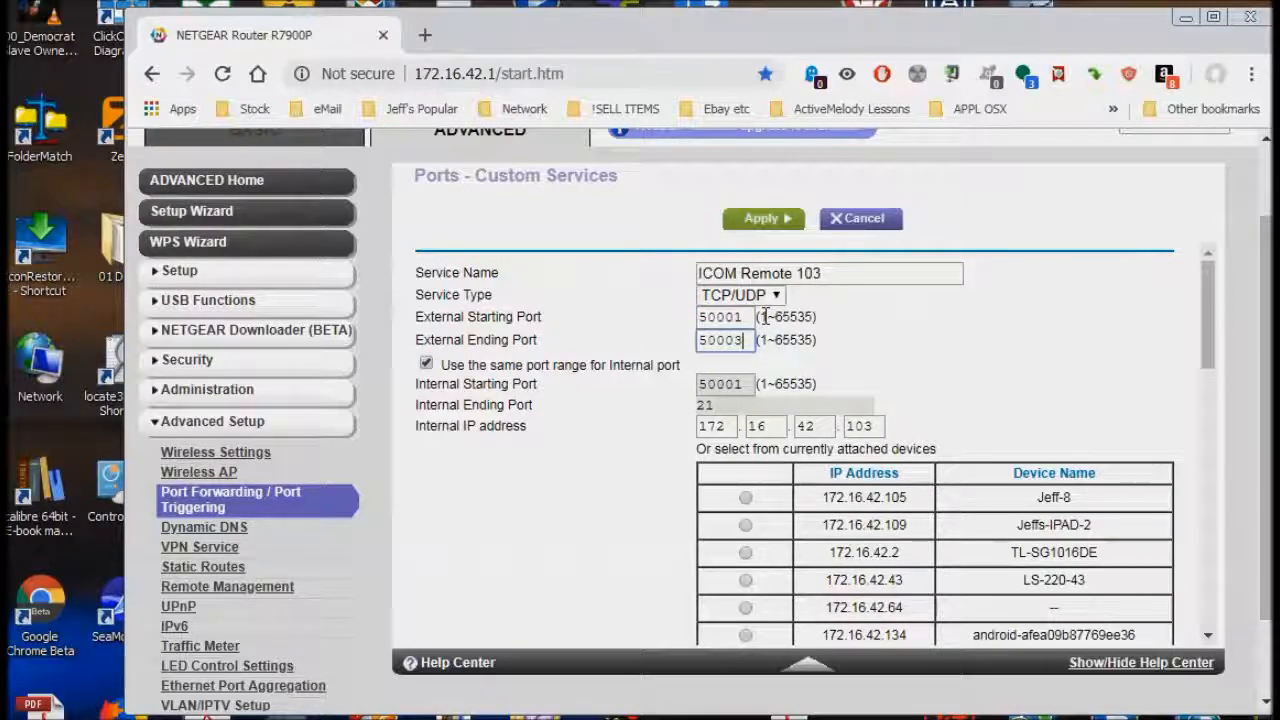
key(Tab)
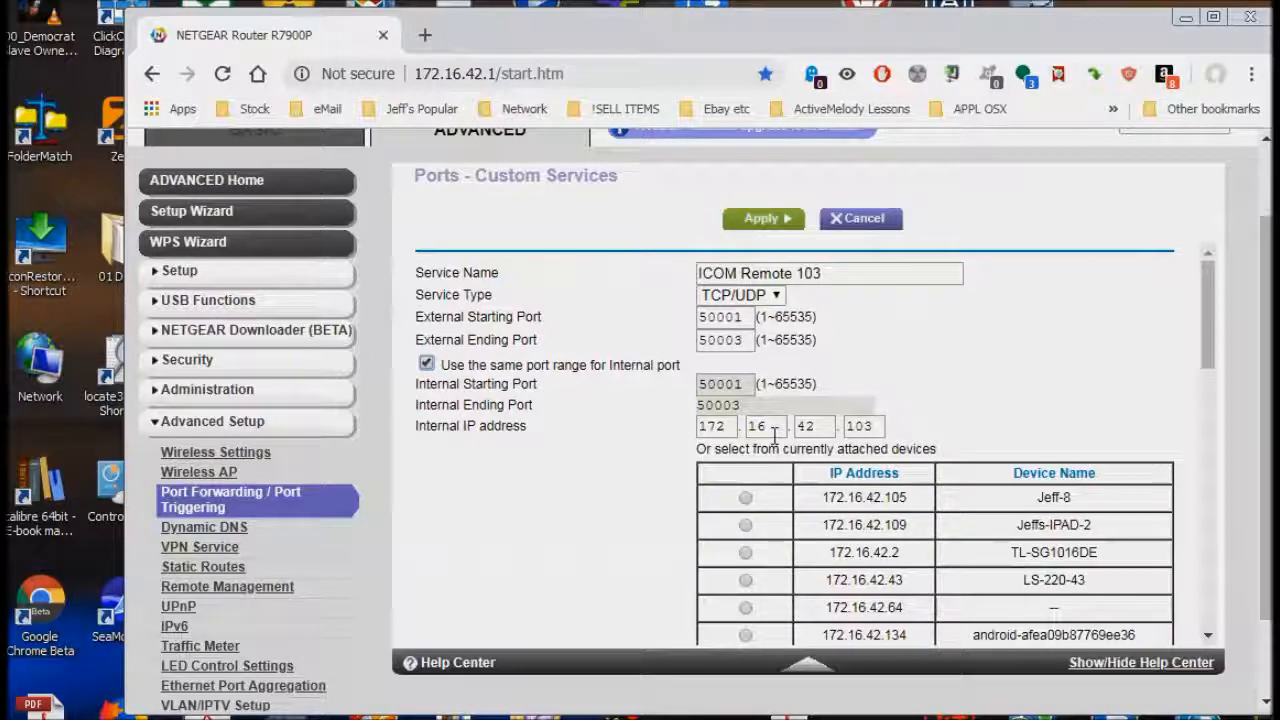
- Apply the ICOM Remote 103 service changes and review the updated Port Forwarding list
click(777, 228)
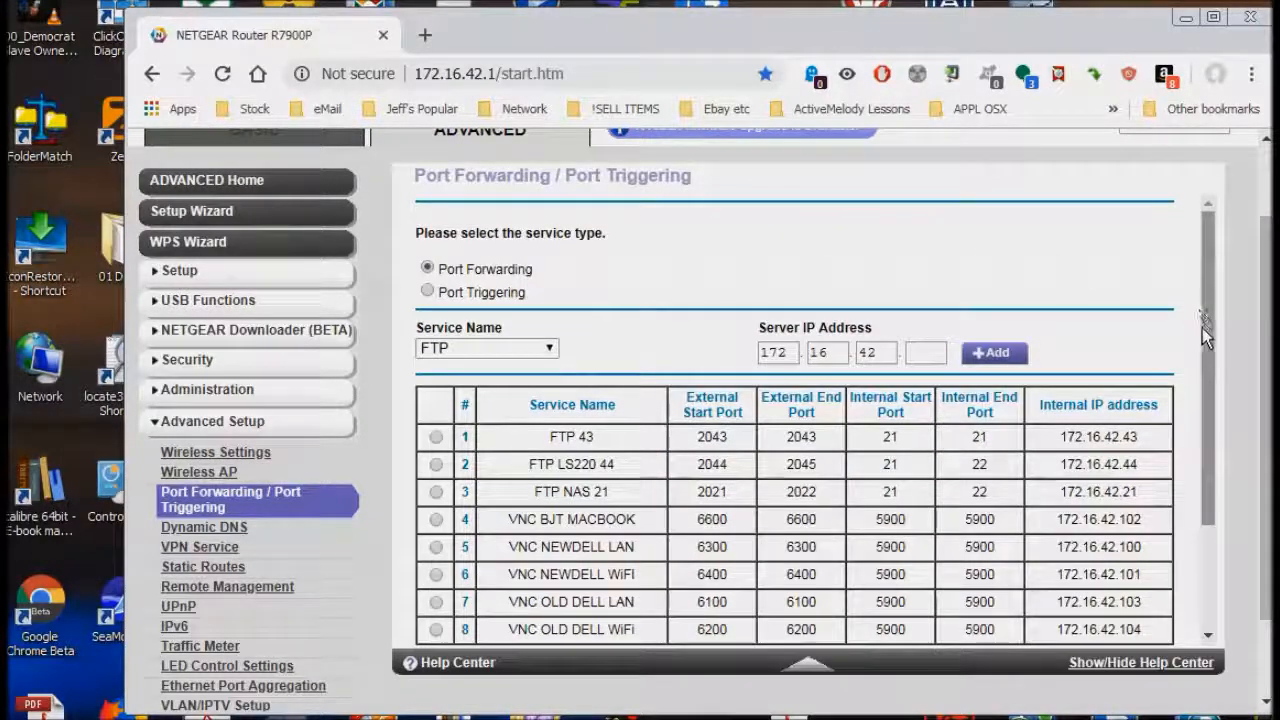
scroll(1202, 328, down, 3)
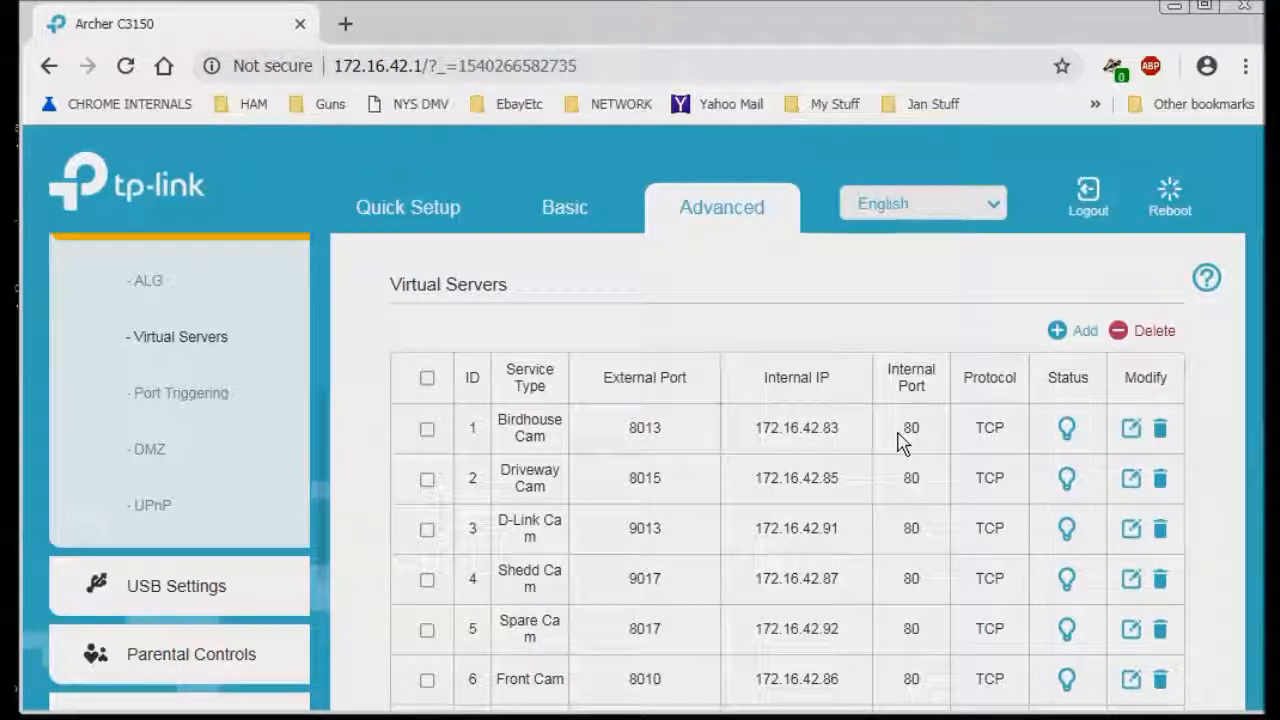
- Add a new Virtual Servers entry with the service name 'Test Server'
click(1059, 333)
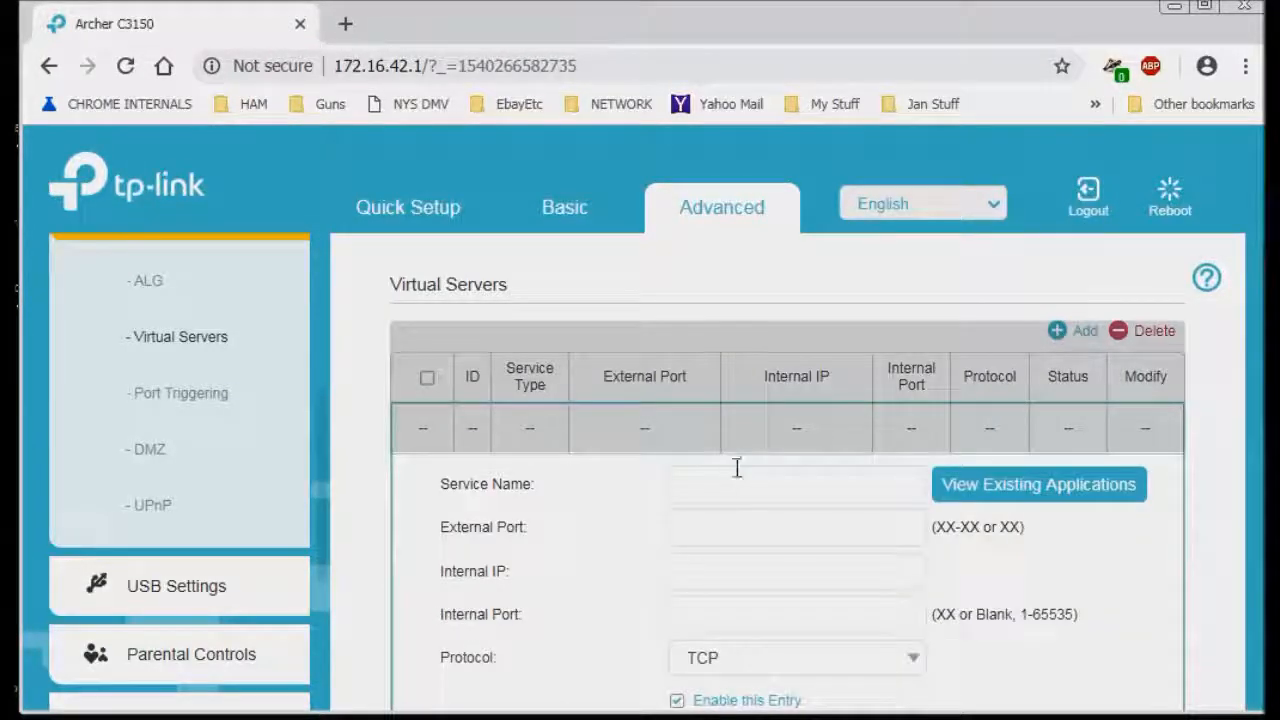
scroll(737, 466, down, 1)
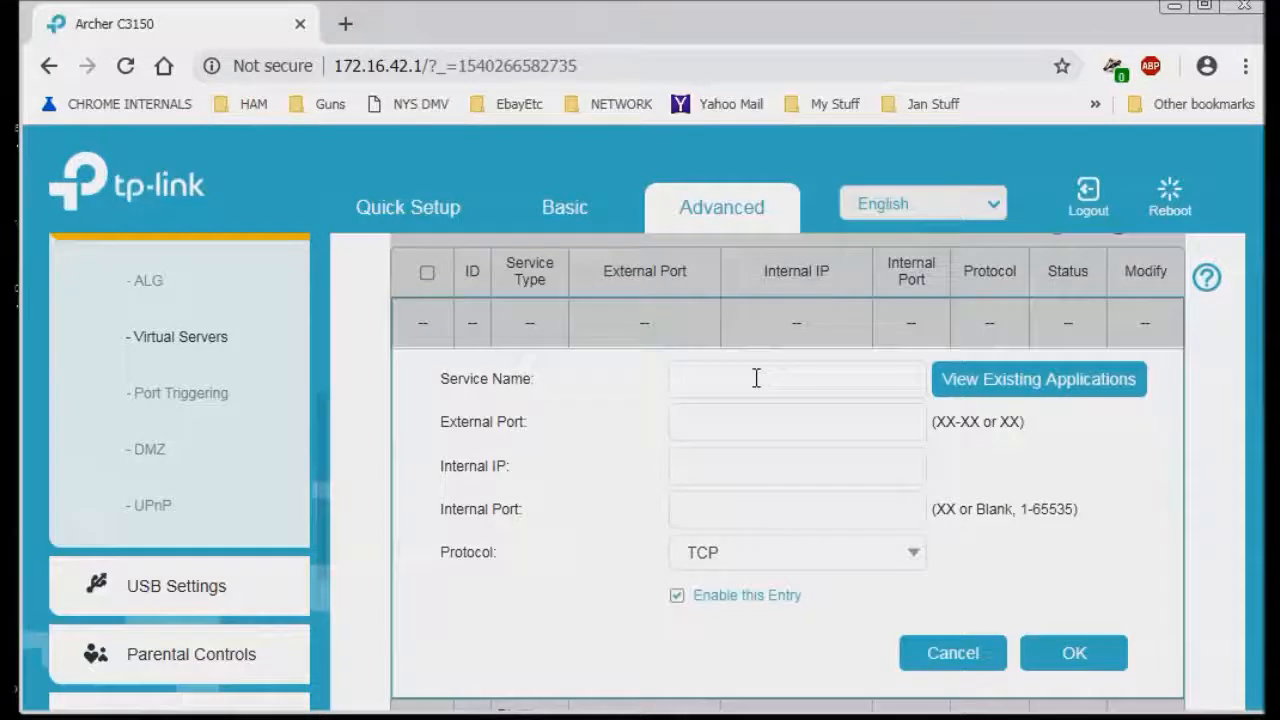
click(757, 378)
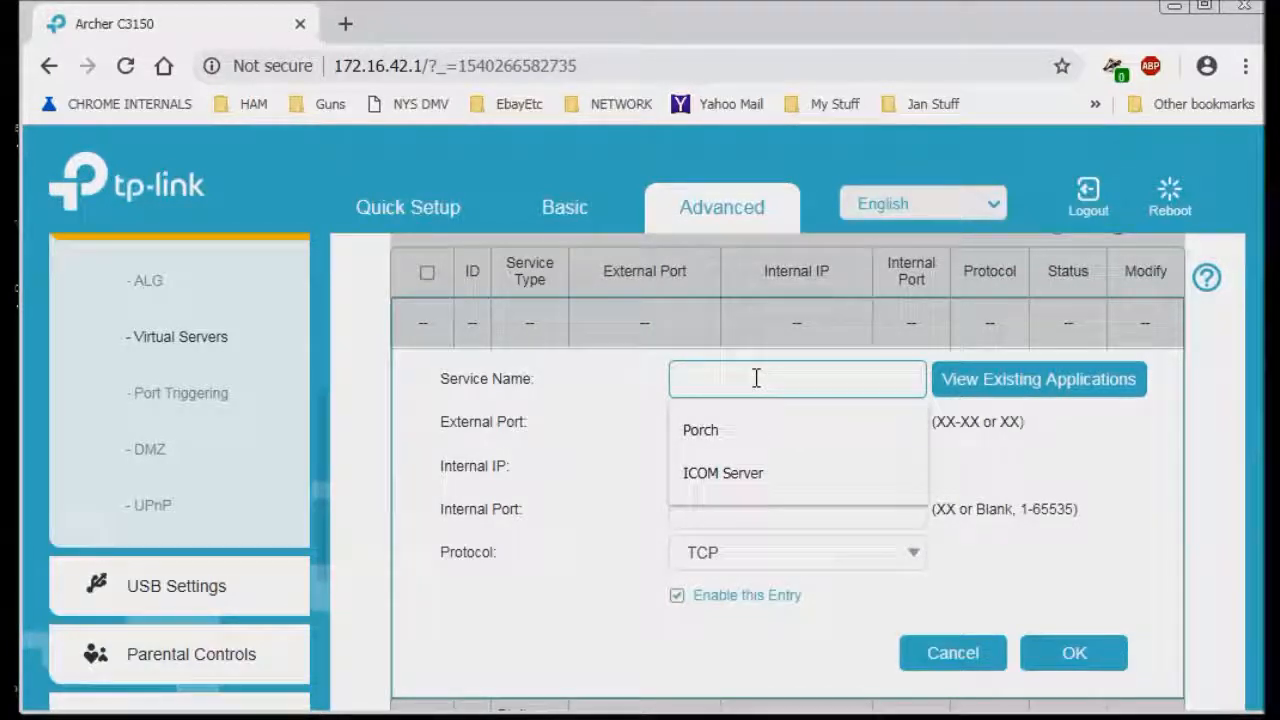
text(Te)
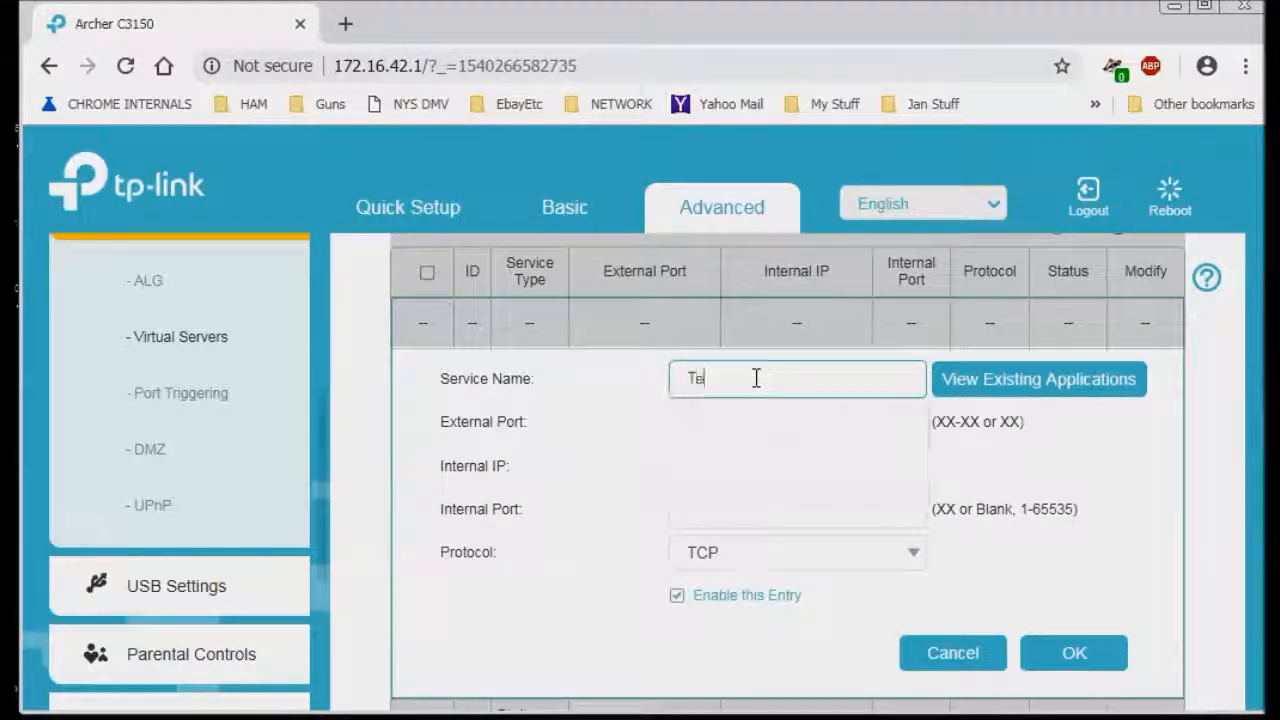
text(st Server)
key(Tab)
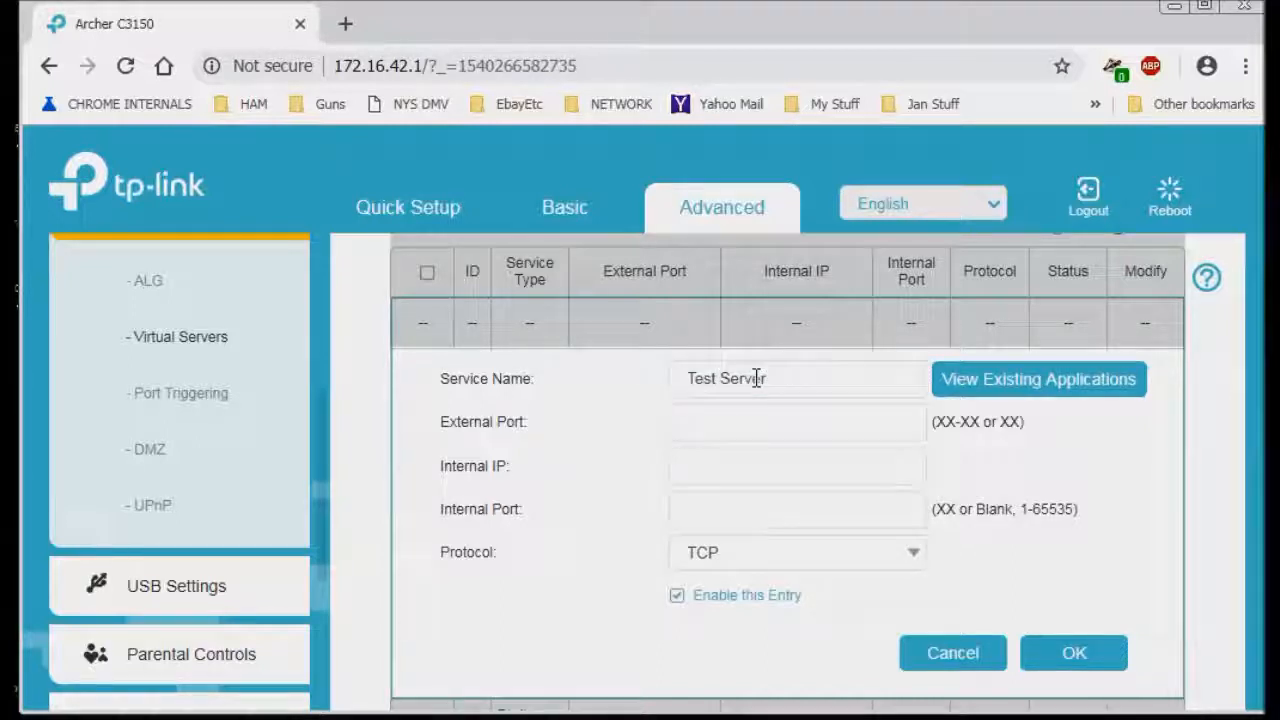
click(731, 421)
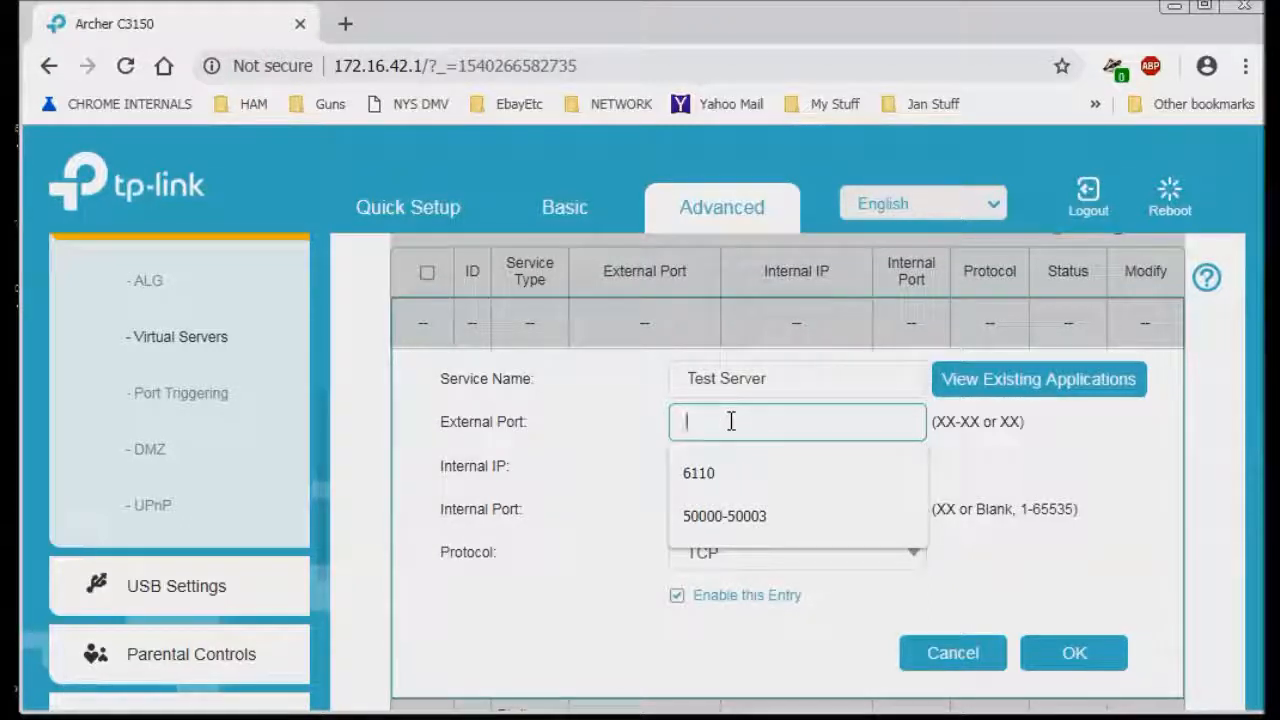
text(60001-60003)
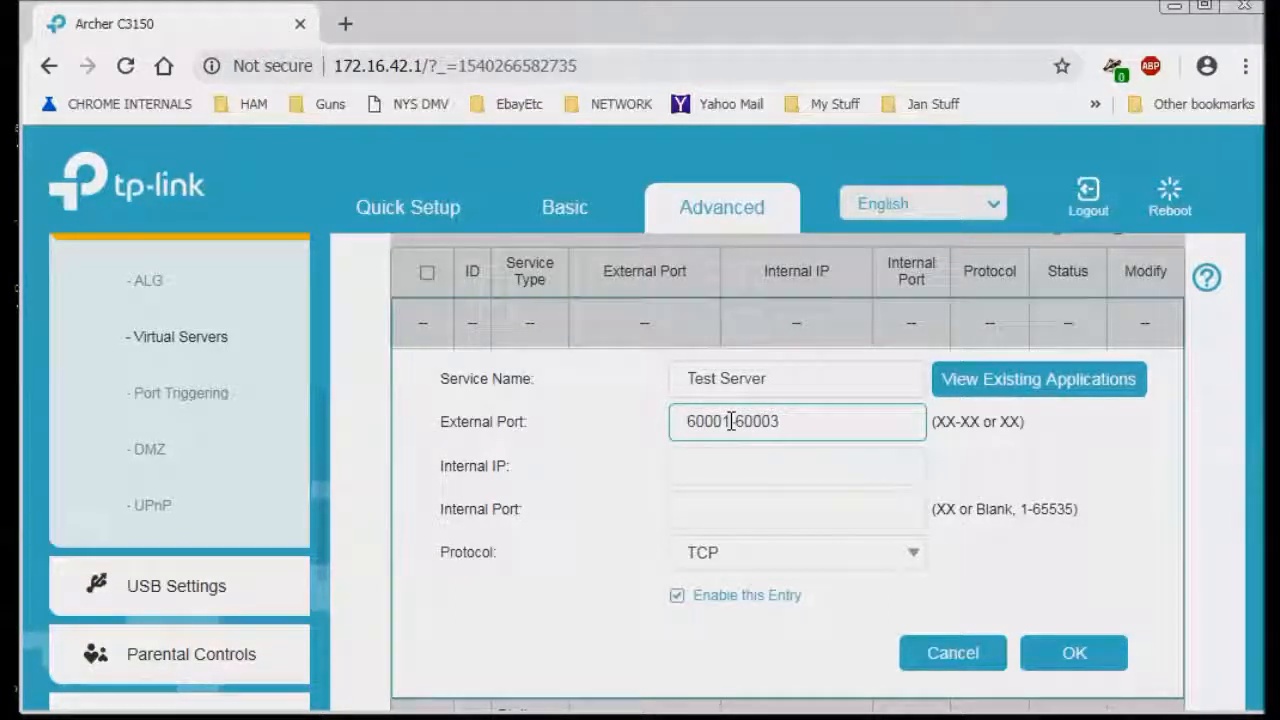
key(Tab)
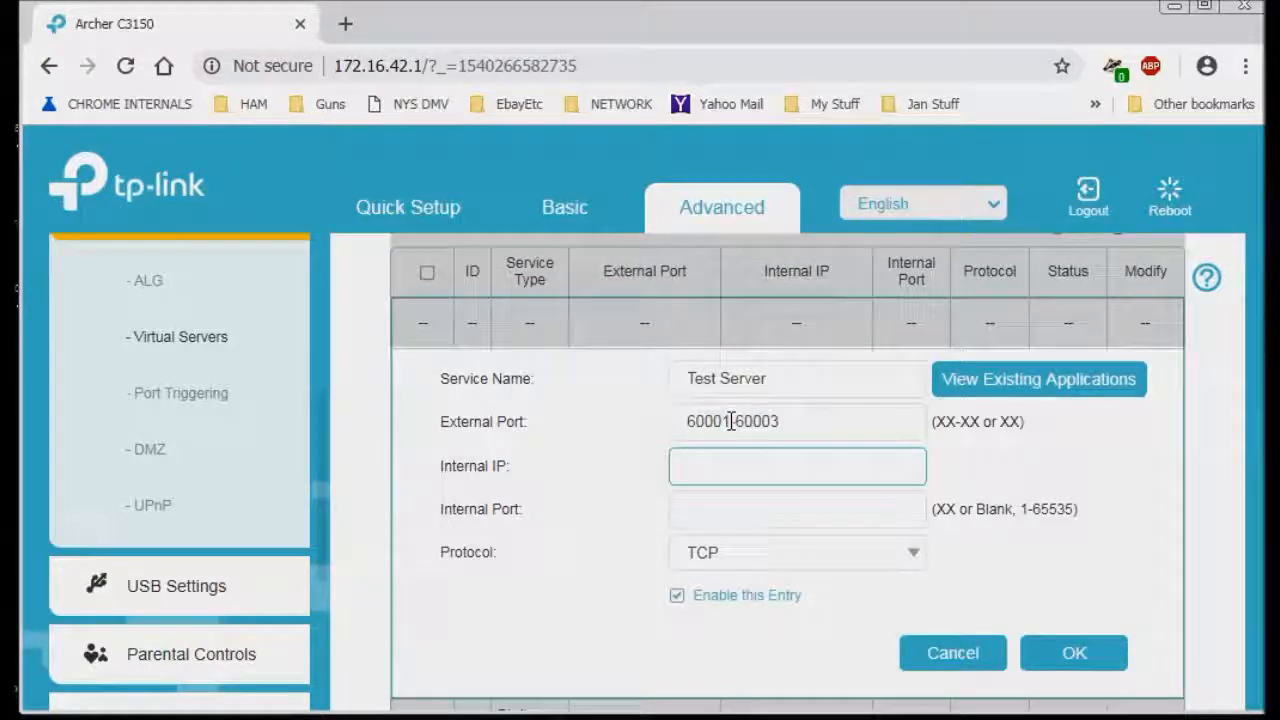
text(172)
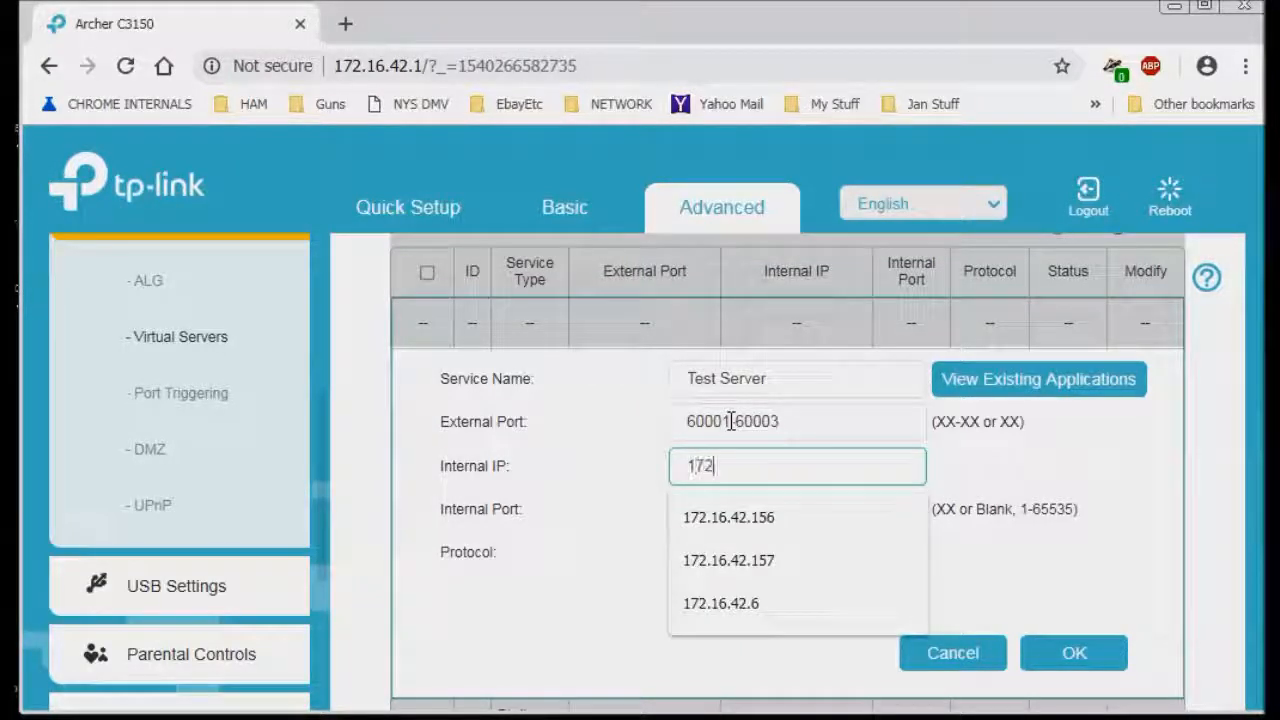
text(.16.42)
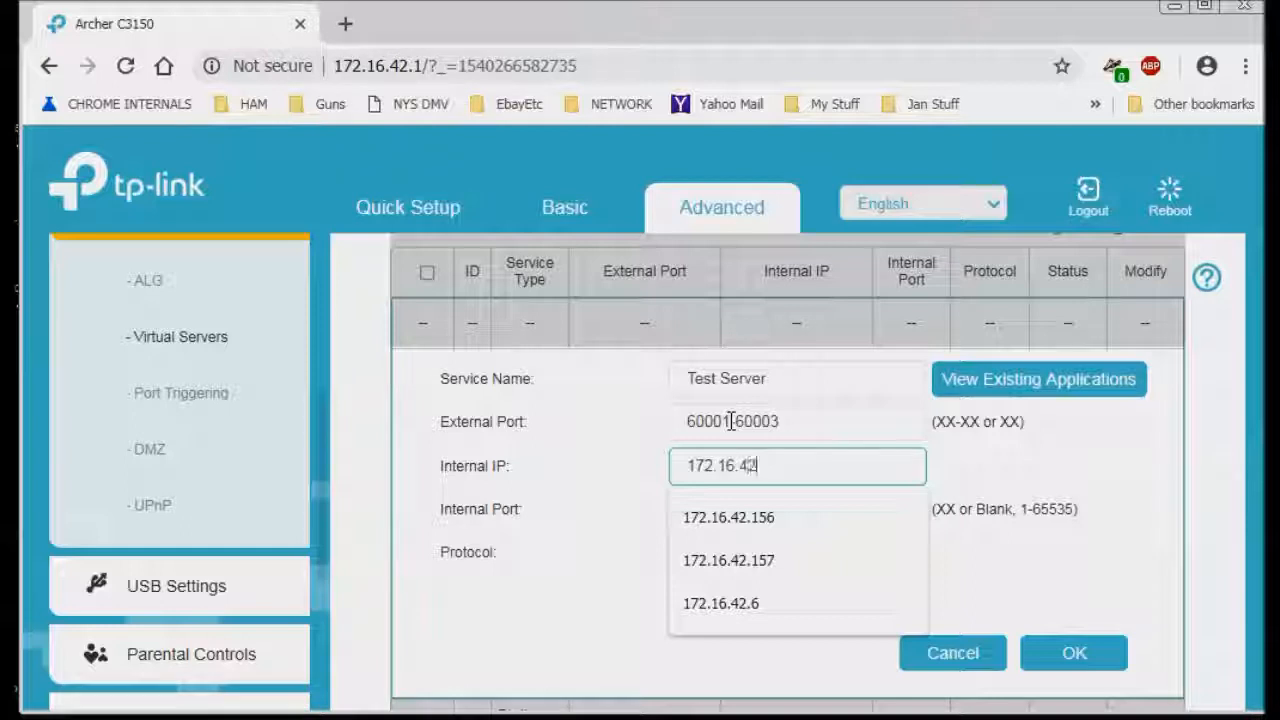
text(.201)
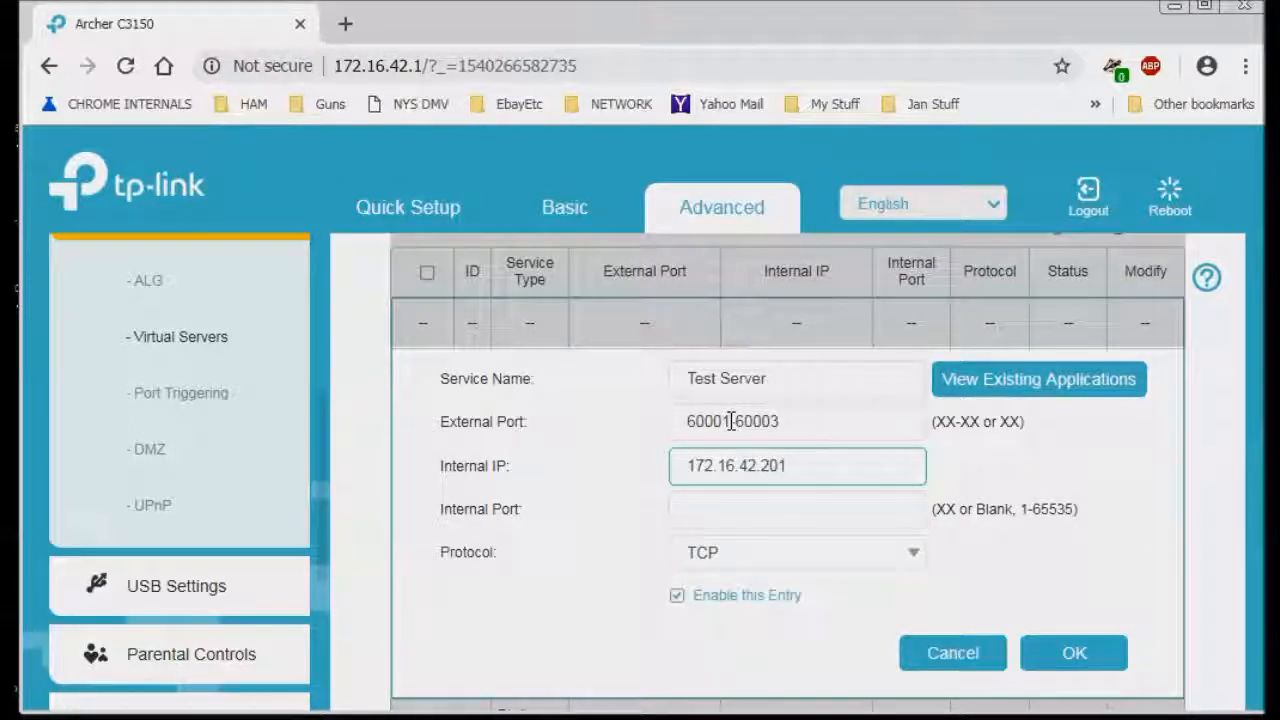
key(Tab)
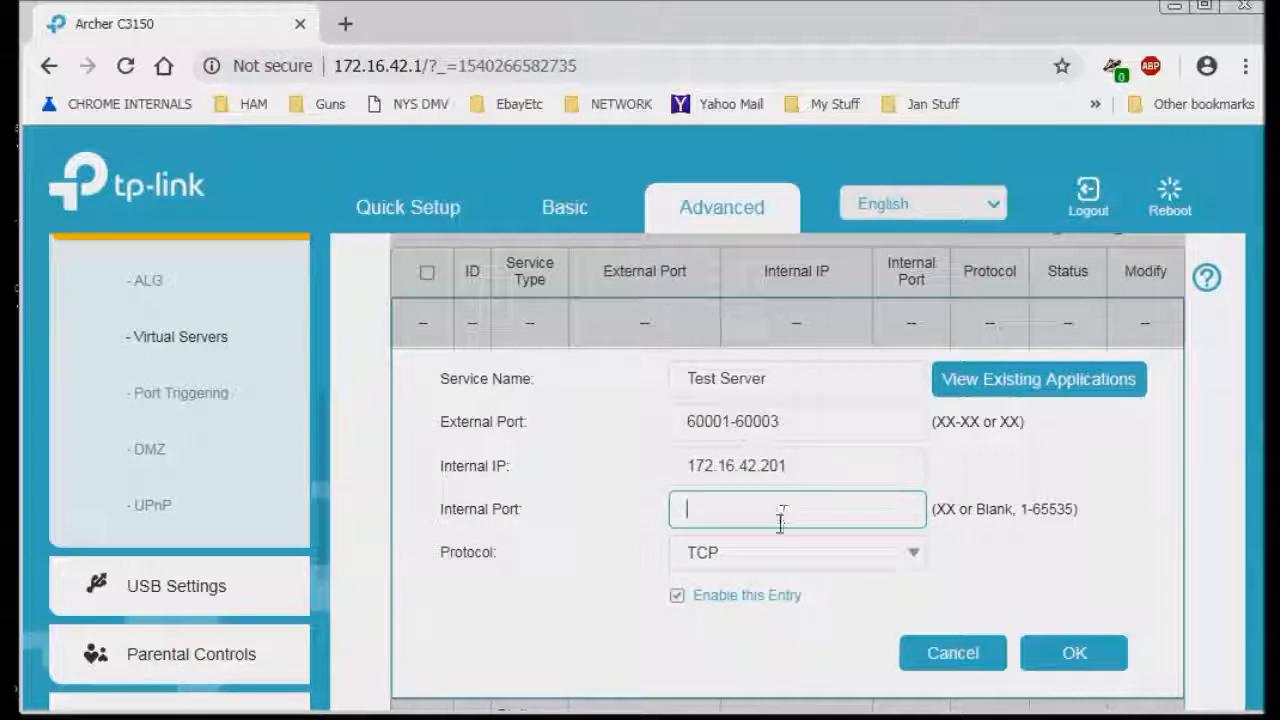
click(918, 556)
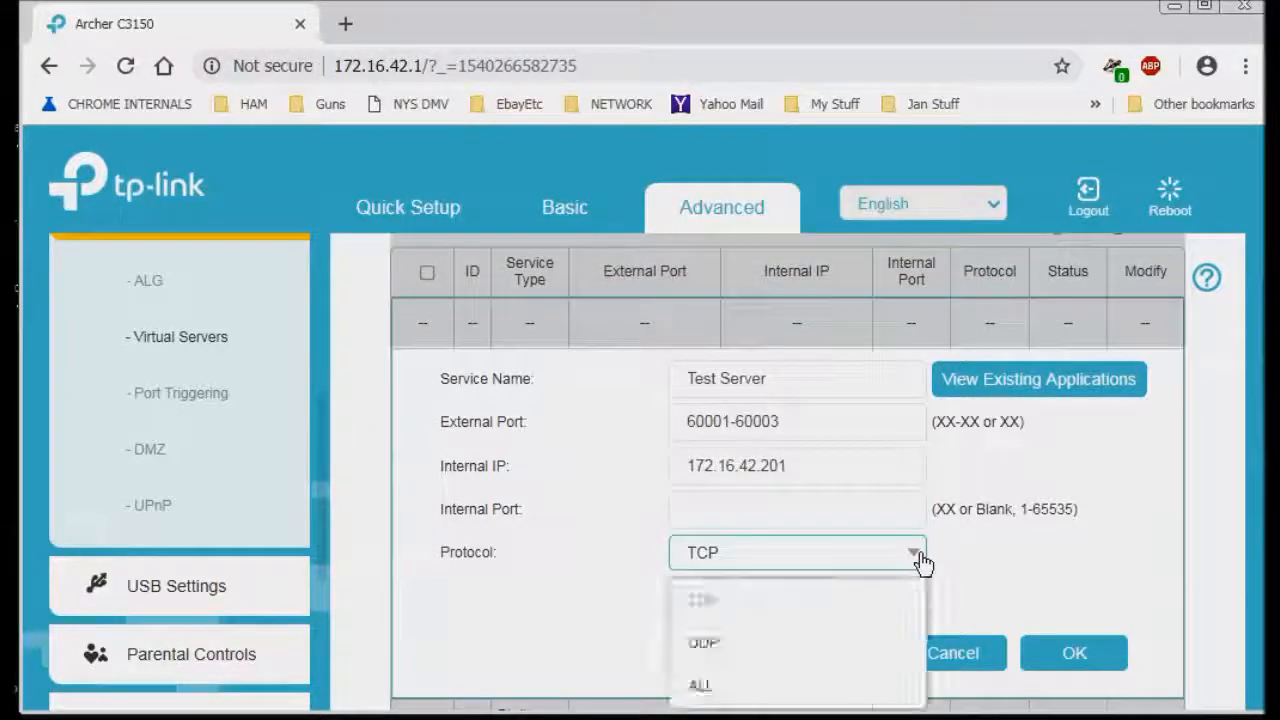
click(698, 685)
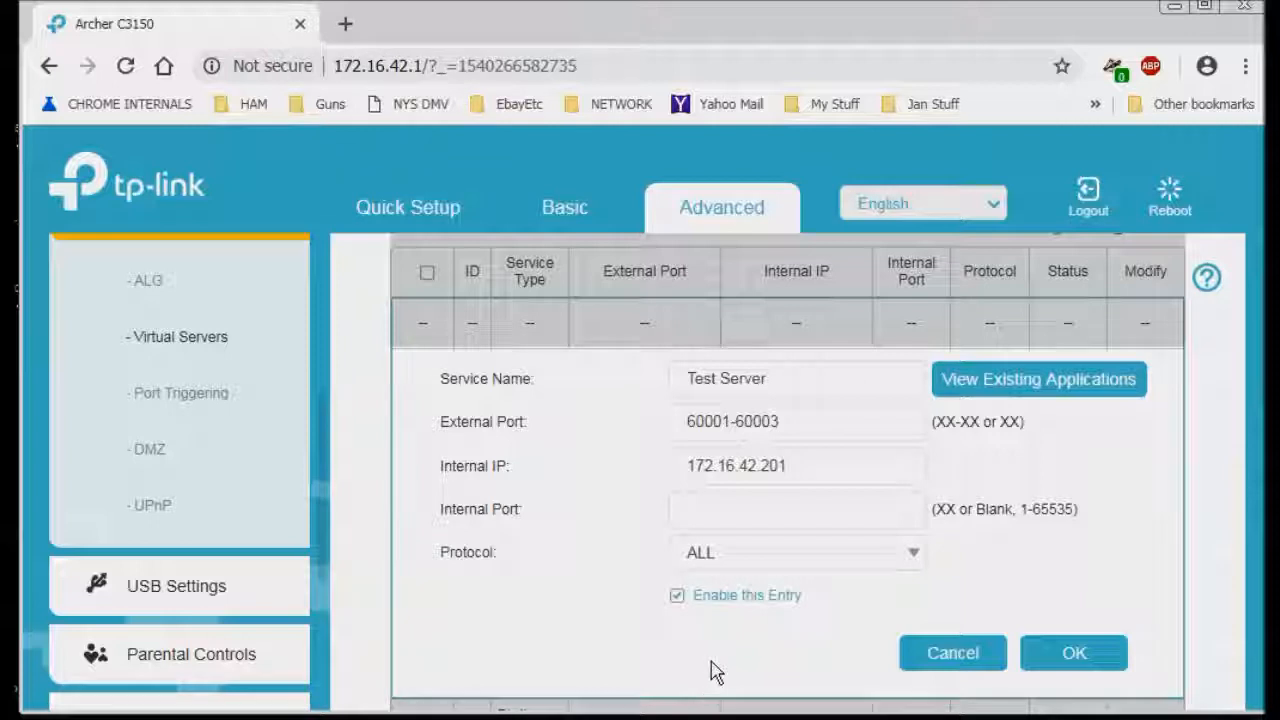
click(1080, 655)
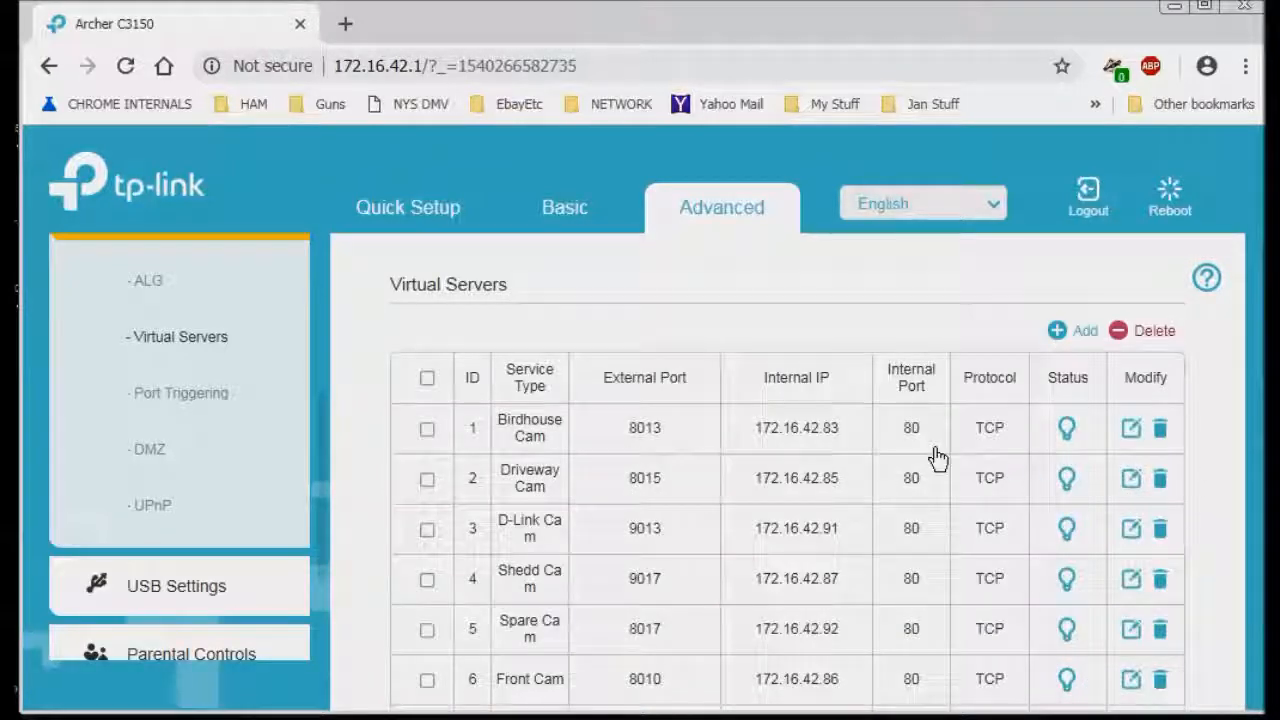
- Delete rule 20, Test Server, from the Virtual Servers list
scroll(935, 462, down, 8)
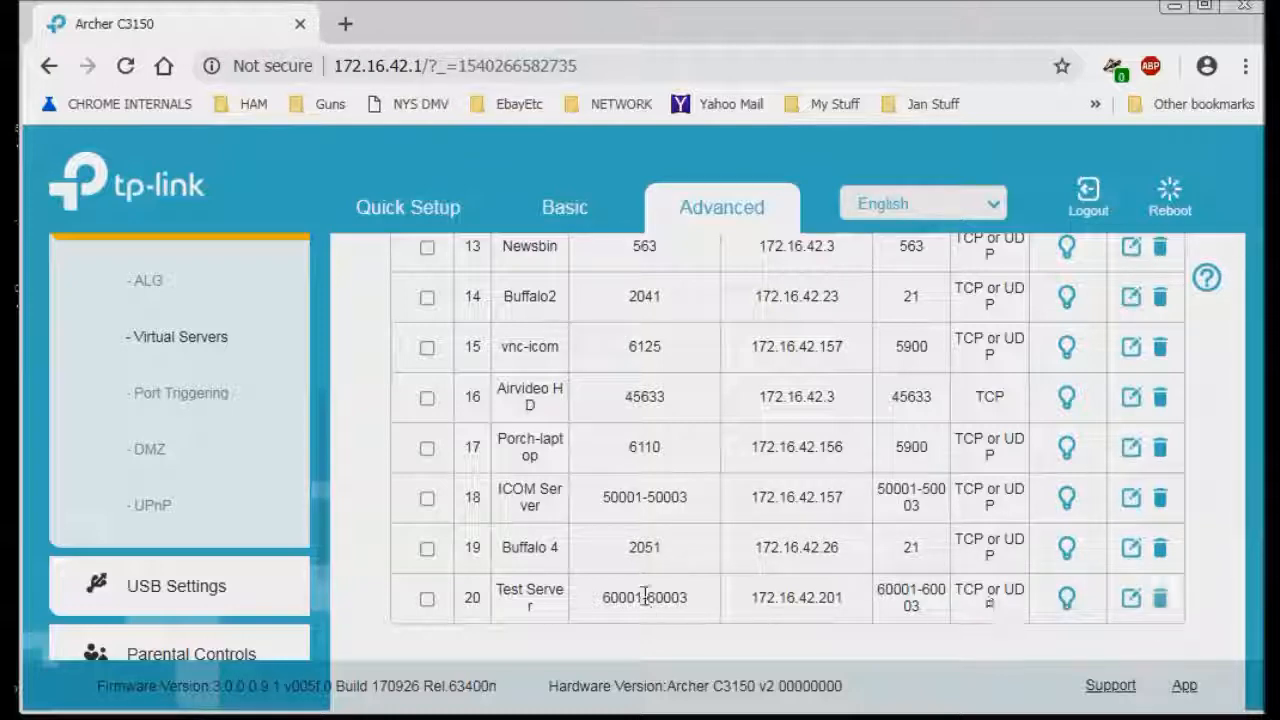
click(1161, 600)
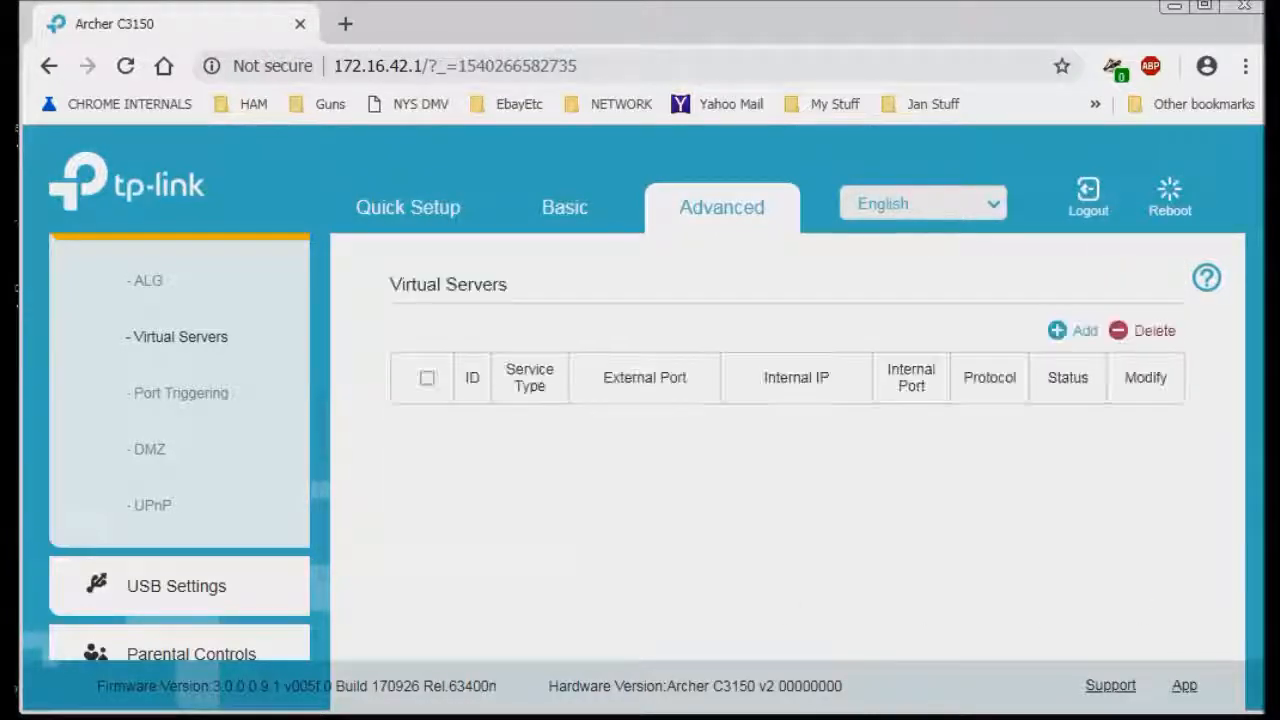